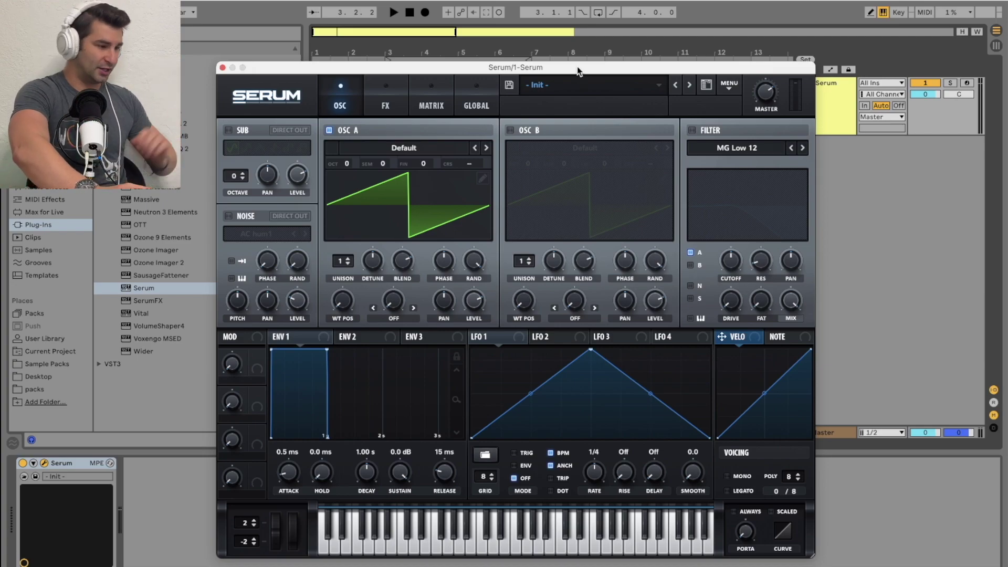
Step: Stop playback, return to the start of the arrangement, and initialise the Serum preset
left_click_drag(577, 68, 639, 139)
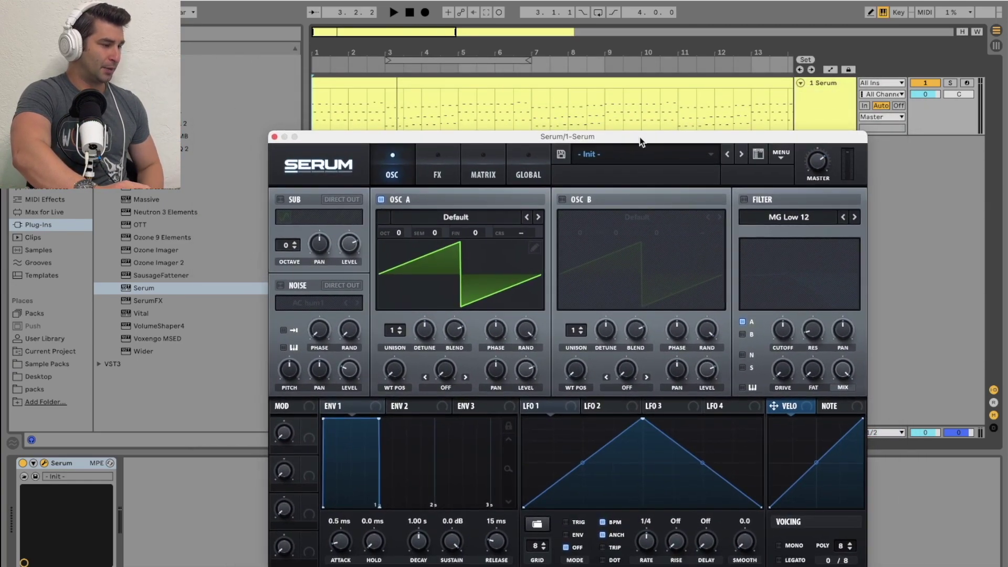
left_click_drag(405, 135, 405, 162)
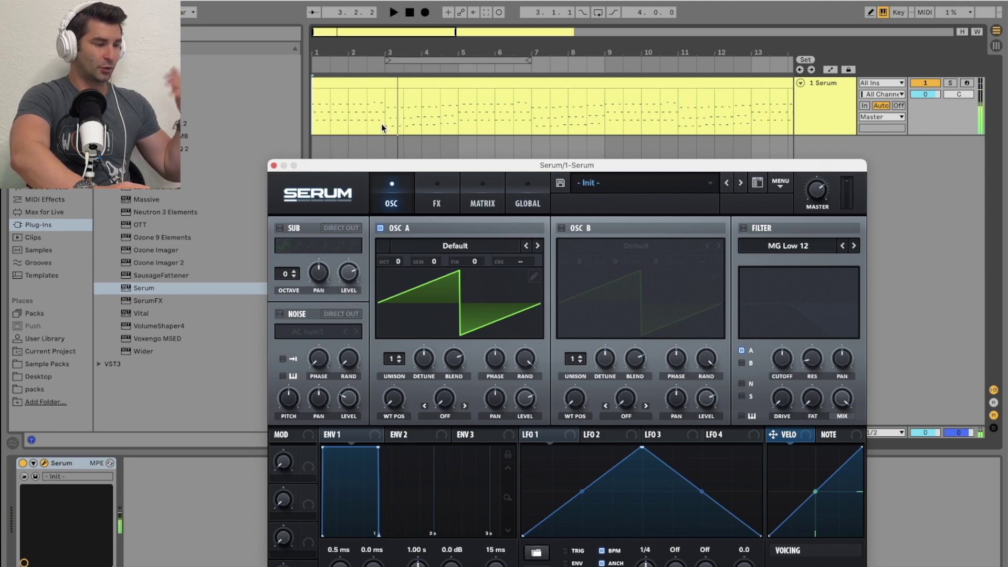
left_click(411, 14)
left_click_drag(500, 163, 449, 76)
left_click(728, 95)
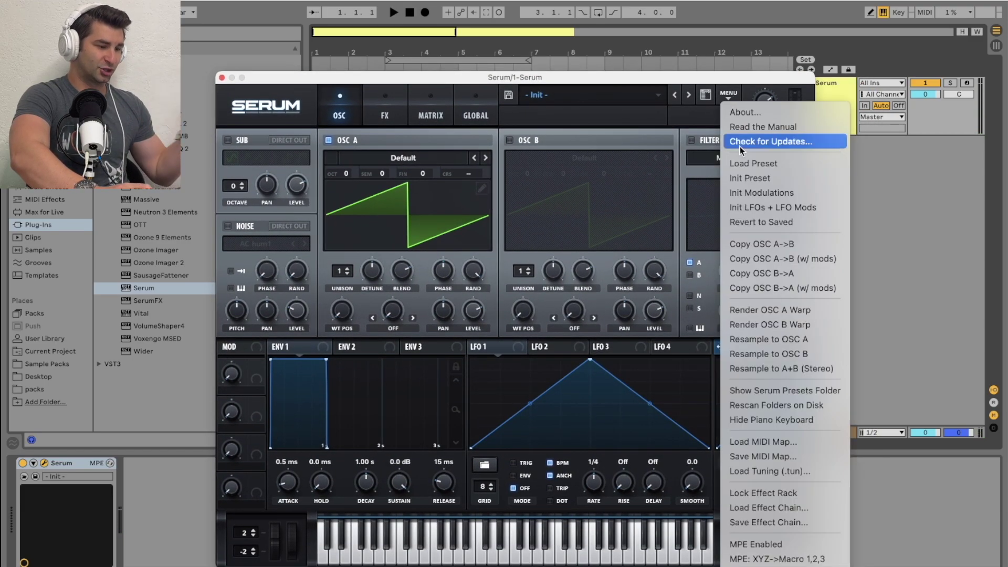
left_click(755, 176)
left_click_drag(575, 80, 601, 69)
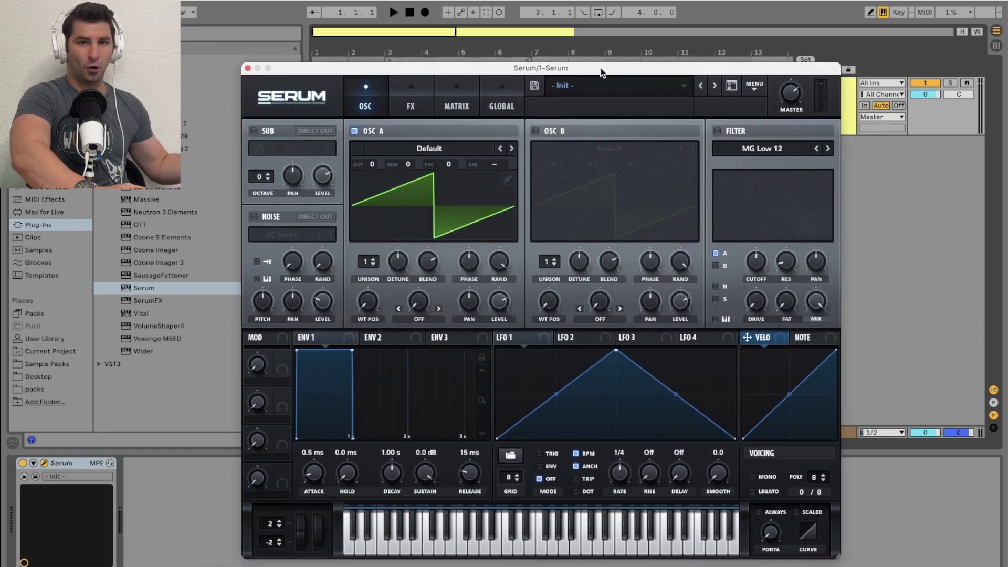
Step: Turn on oscillator B, set oscillator A's unison to 16 voices, and briefly audition the clip
left_click(535, 131)
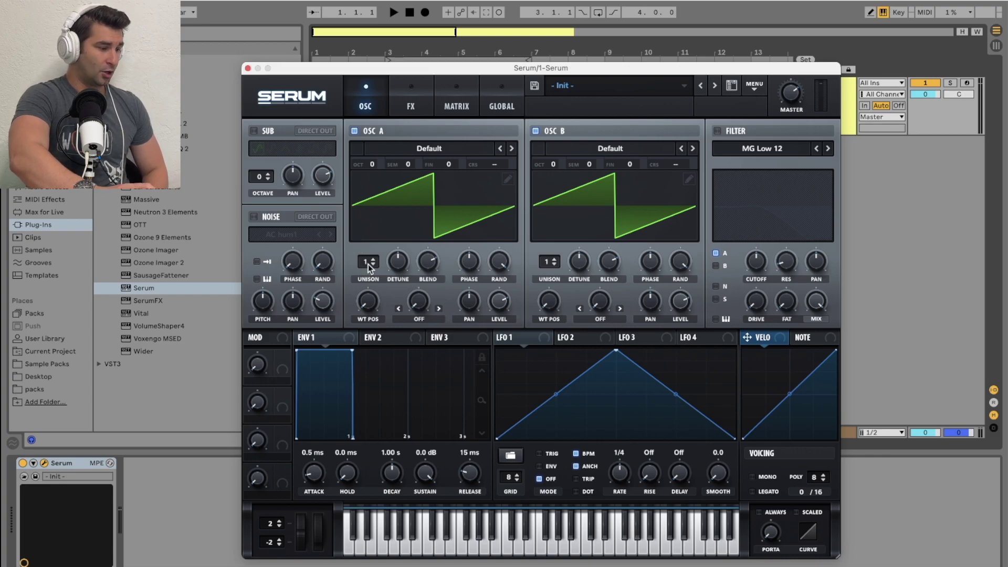
left_click_drag(370, 263, 401, 137)
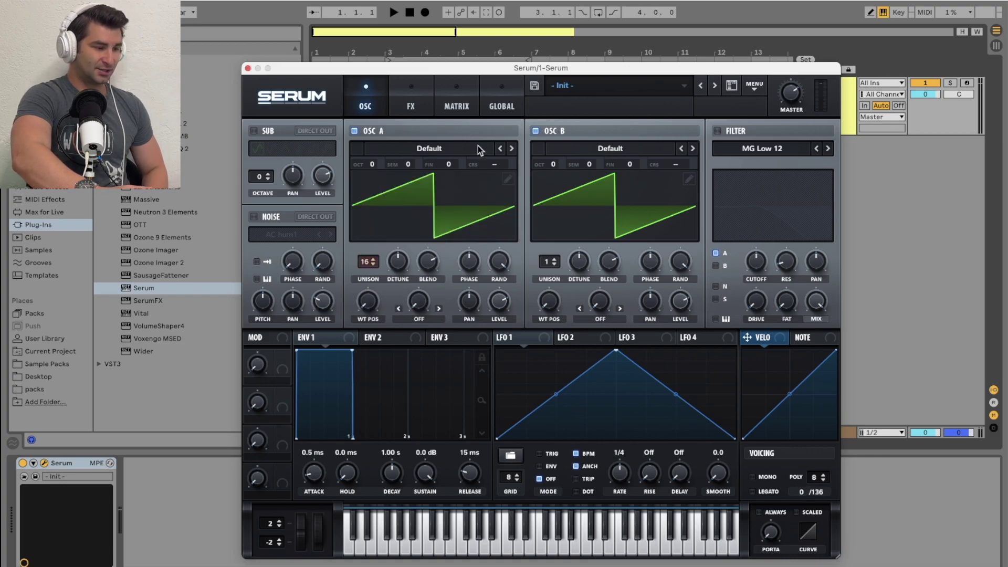
left_click_drag(535, 70, 536, 122)
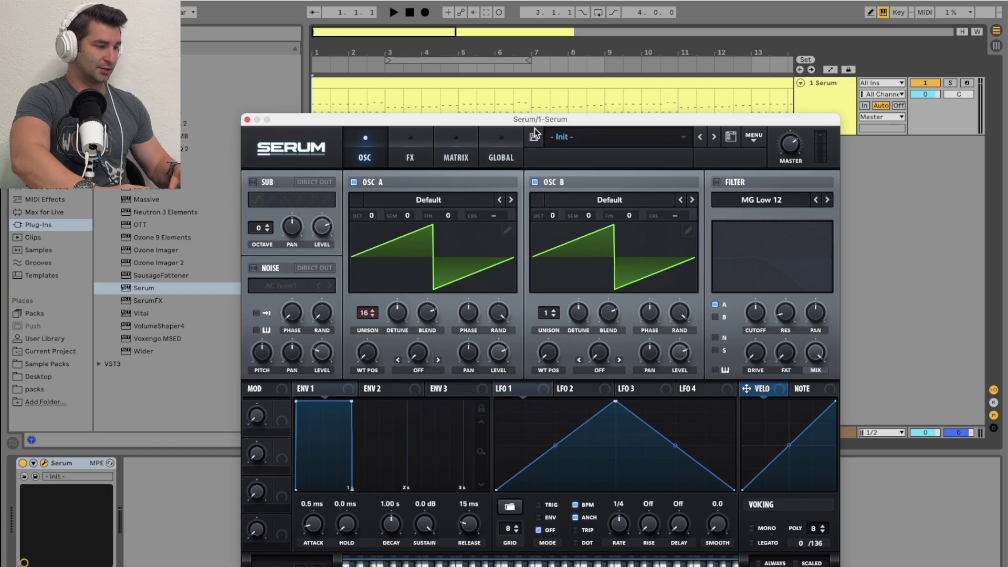
left_click_drag(536, 125, 539, 80)
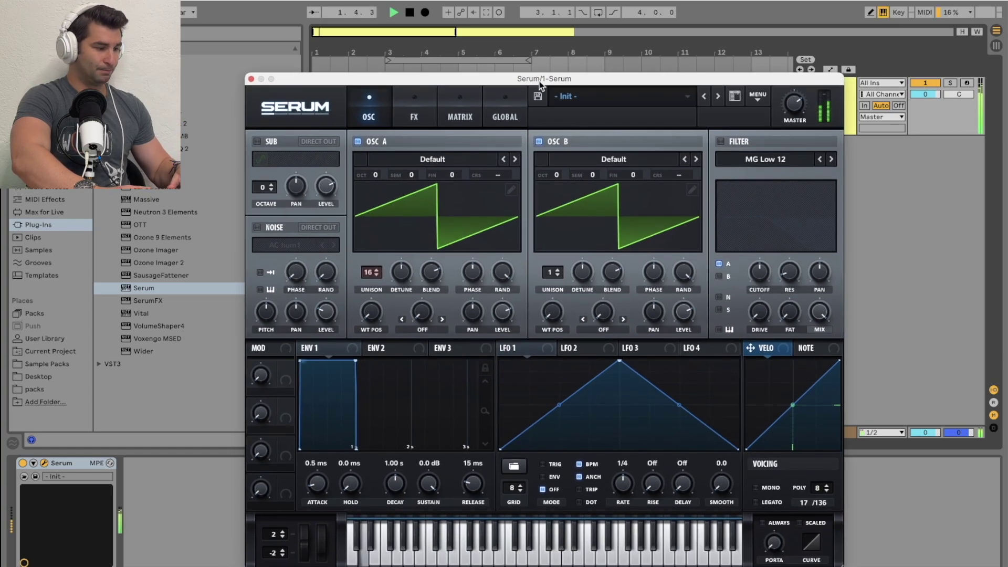
key("space")
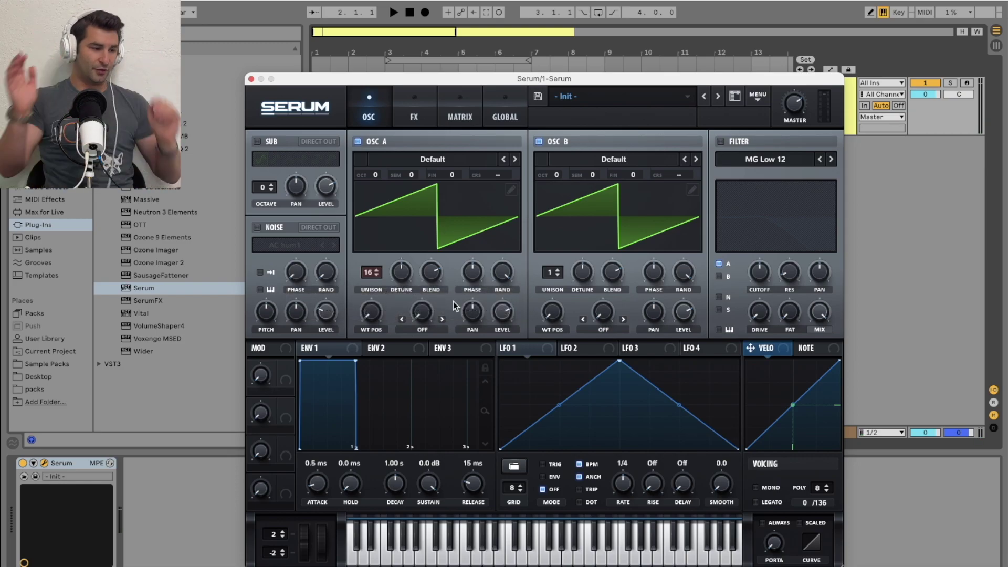
Step: Play the clip from the start and lower oscillator A's unison detune while it plays
left_click(409, 13)
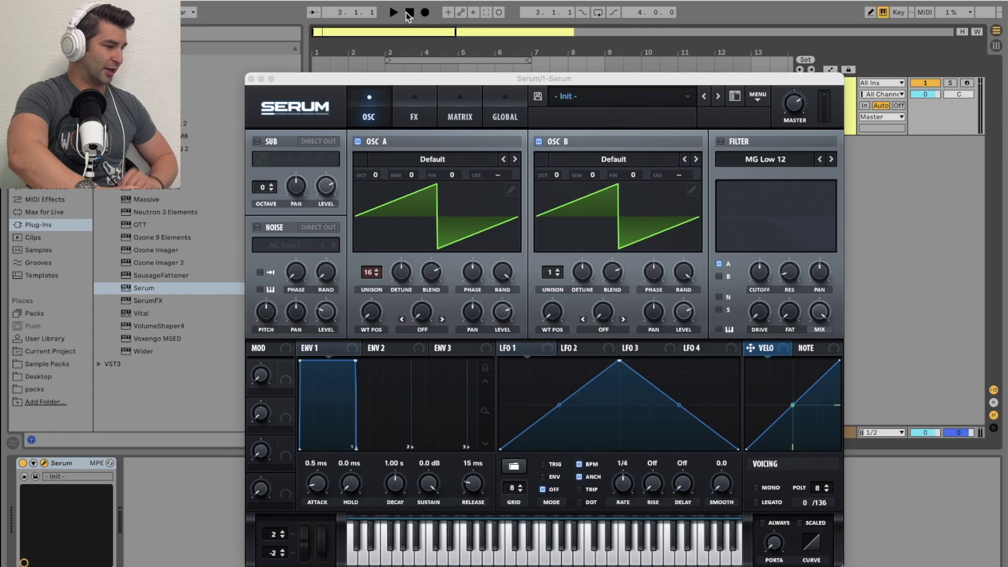
left_click(393, 12)
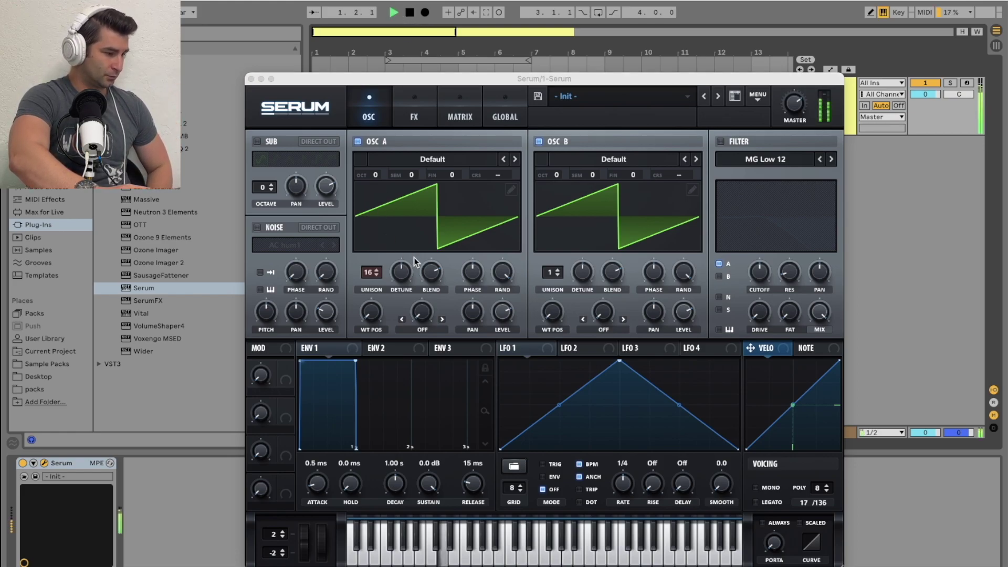
left_click_drag(401, 269, 399, 287)
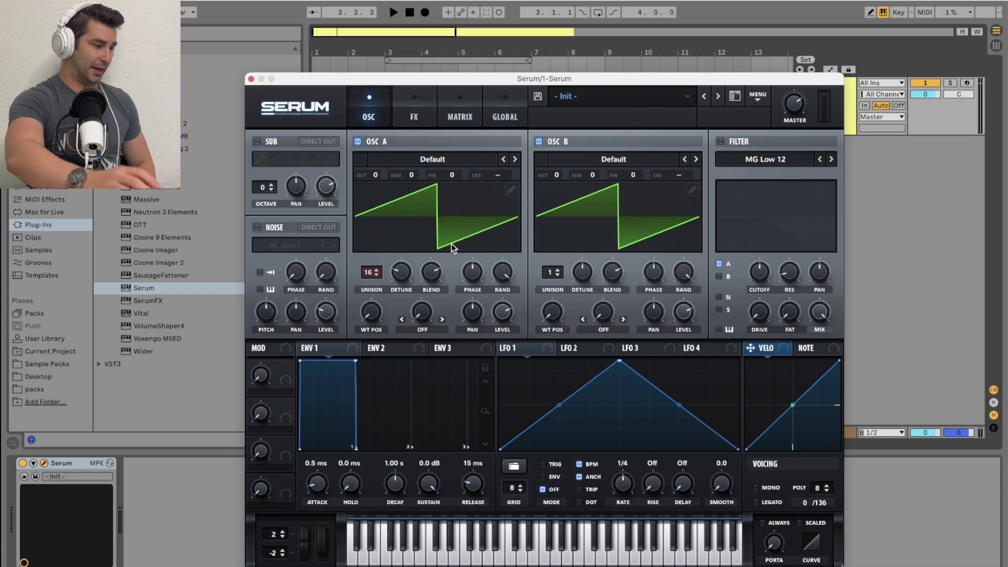
Step: Shape envelope 2 as a short pluck with a 293 ms decay and 0% sustain
left_click(401, 355)
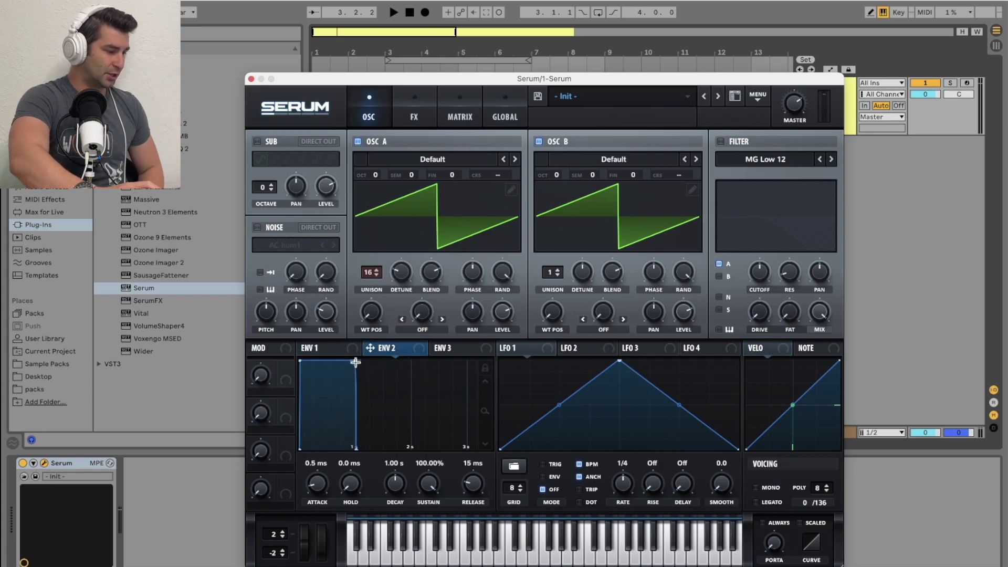
left_click_drag(355, 362, 311, 452)
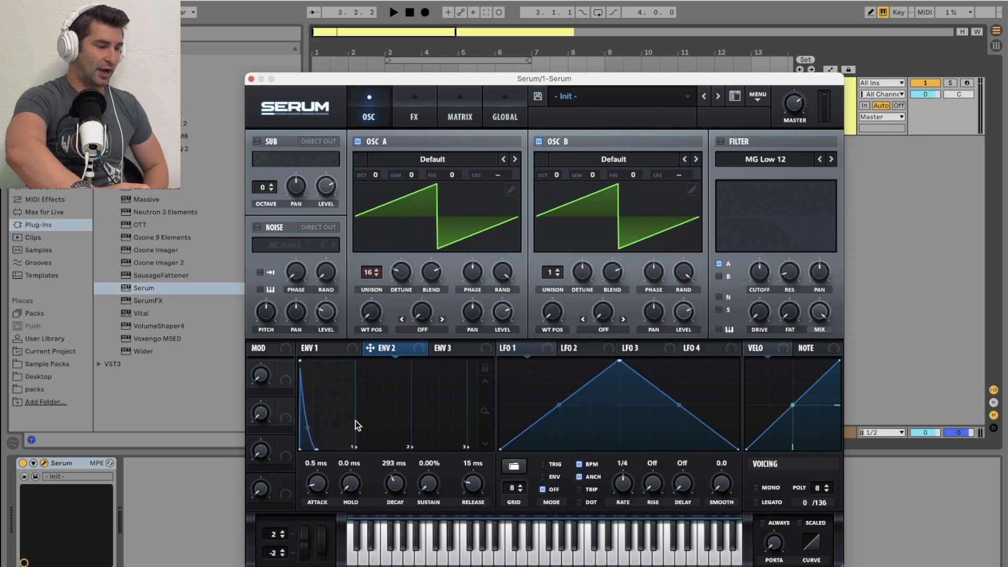
Step: Enable the MG Low 12 filter for oscillators A and B and try out its cutoff during playback
left_click(722, 141)
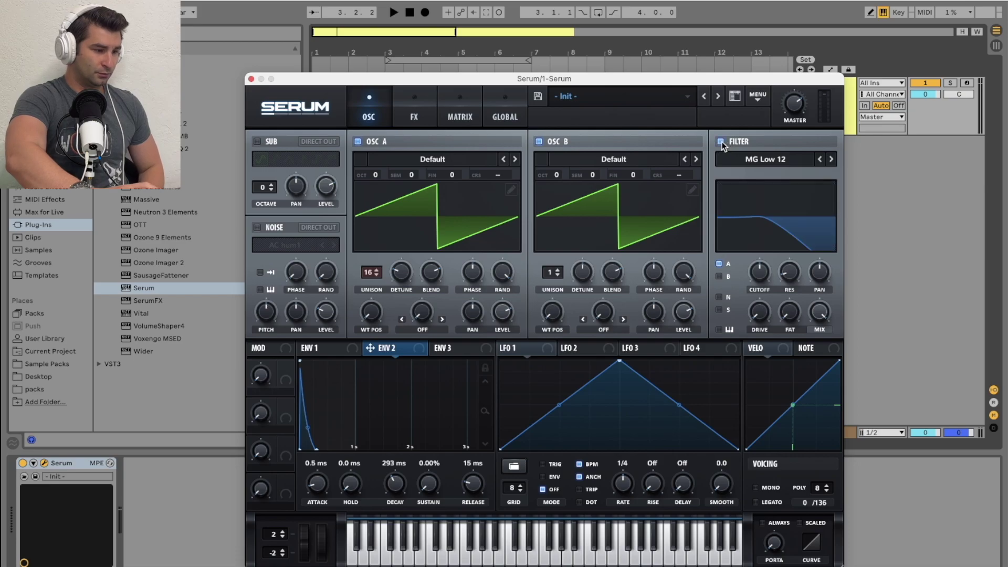
left_click(719, 276)
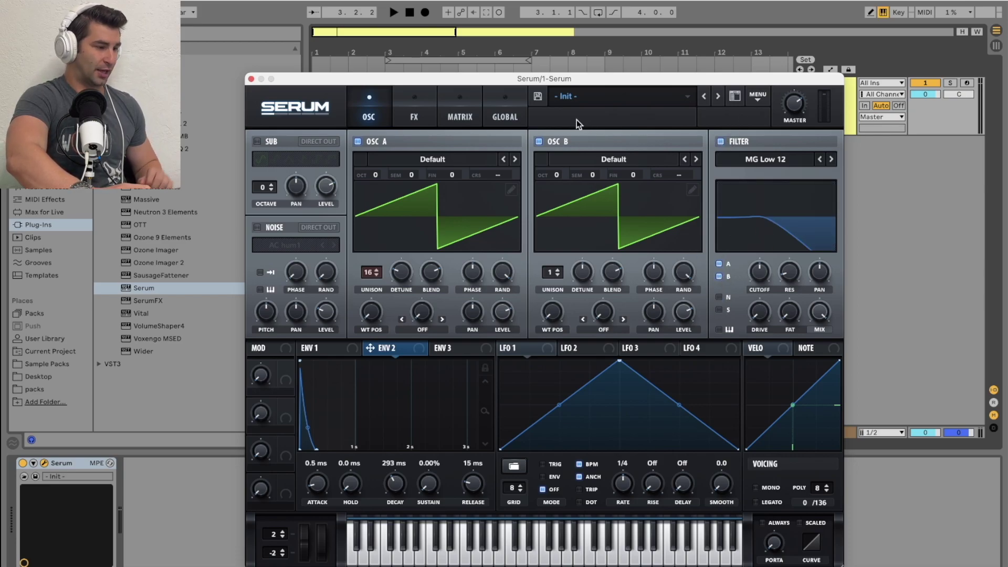
left_click(408, 13)
left_click(394, 13)
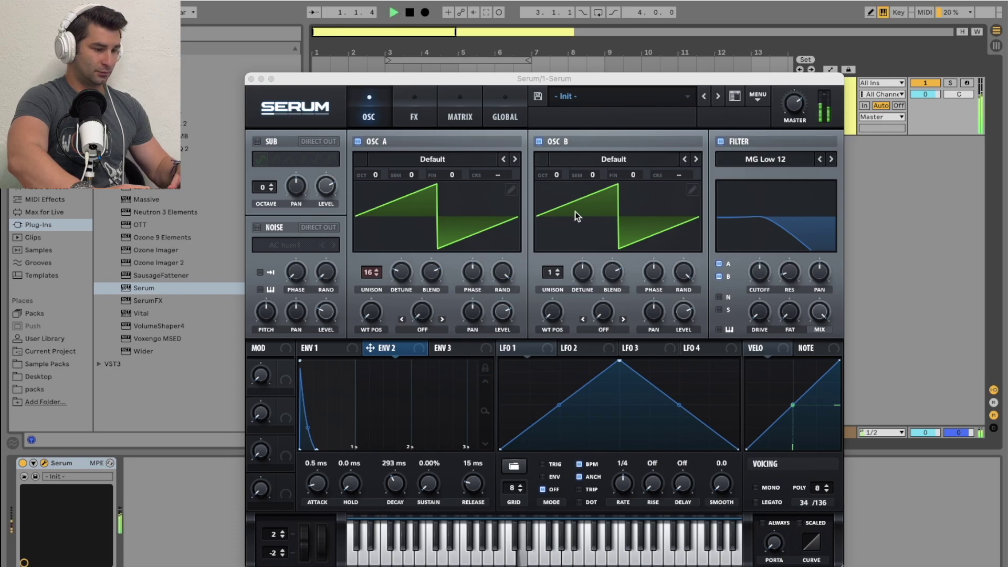
left_click_drag(745, 272, 739, 237)
key("space")
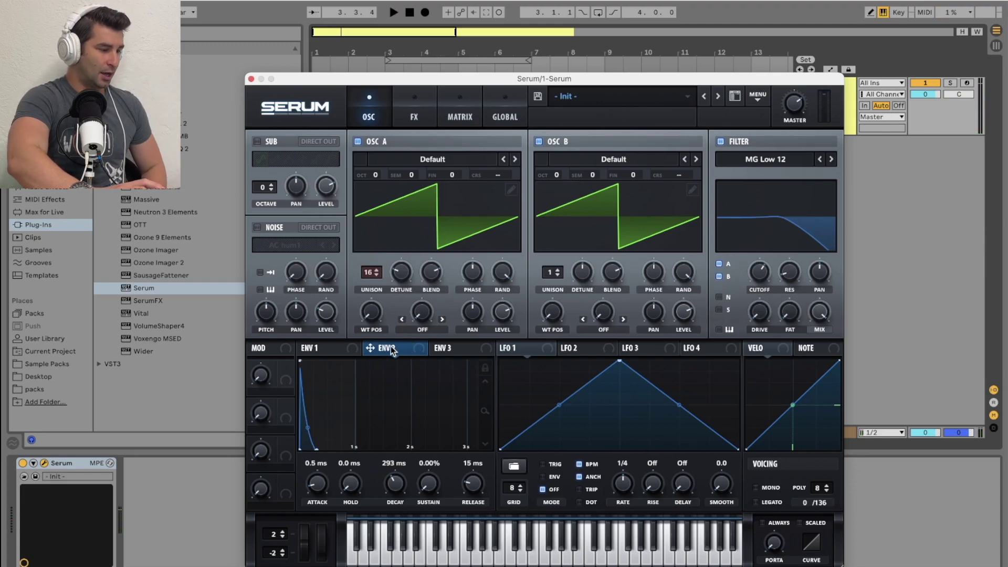
Step: Lower the filter cutoff and assign envelope 2 to it with a modulation amount of 55
left_click_drag(762, 271, 738, 317)
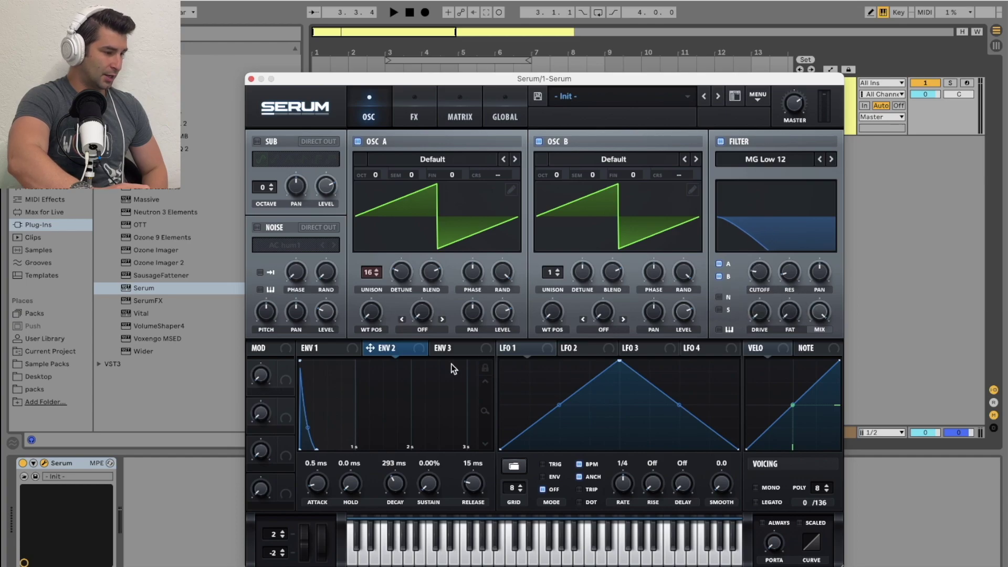
left_click_drag(409, 352, 746, 290)
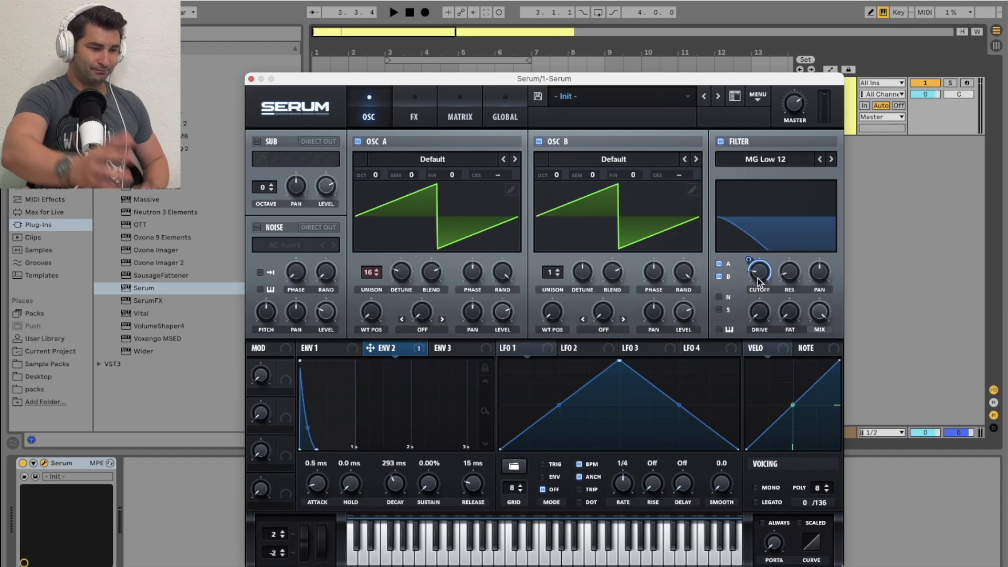
mouse_move(758, 279)
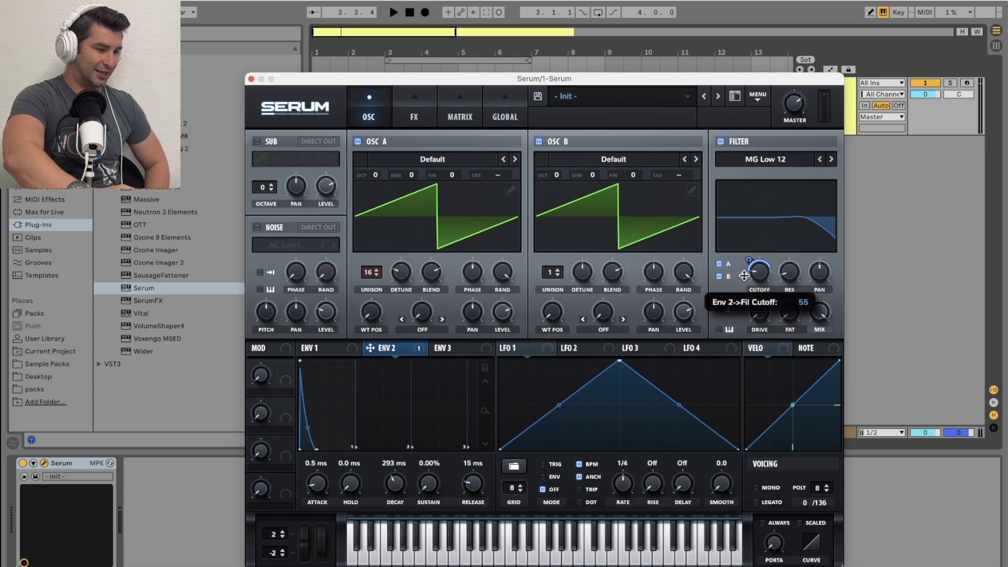
Step: Play the clip from the start while adjusting envelope 2's modulation amount and the filter cutoff by ear
left_click(394, 13)
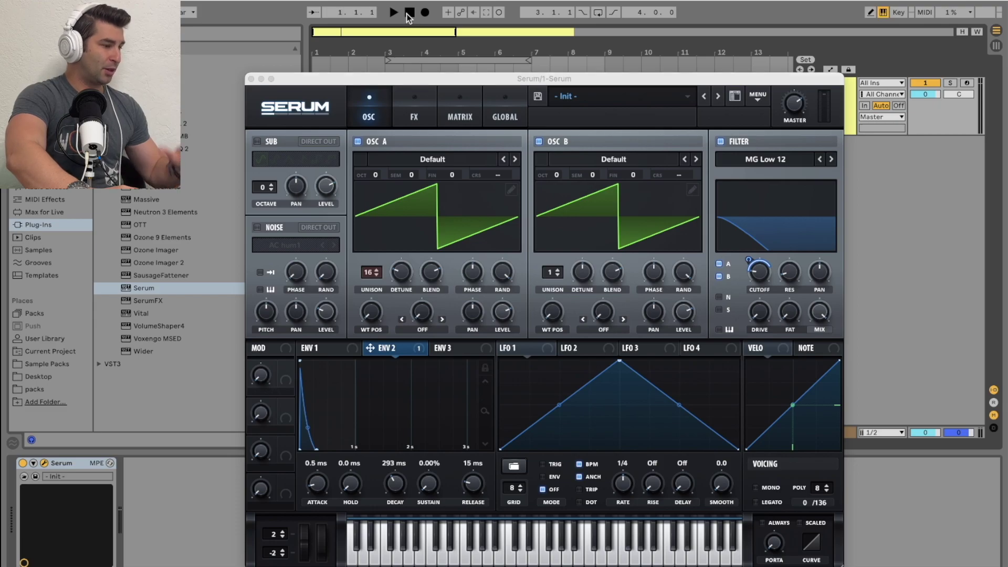
left_click_drag(749, 260, 758, 282)
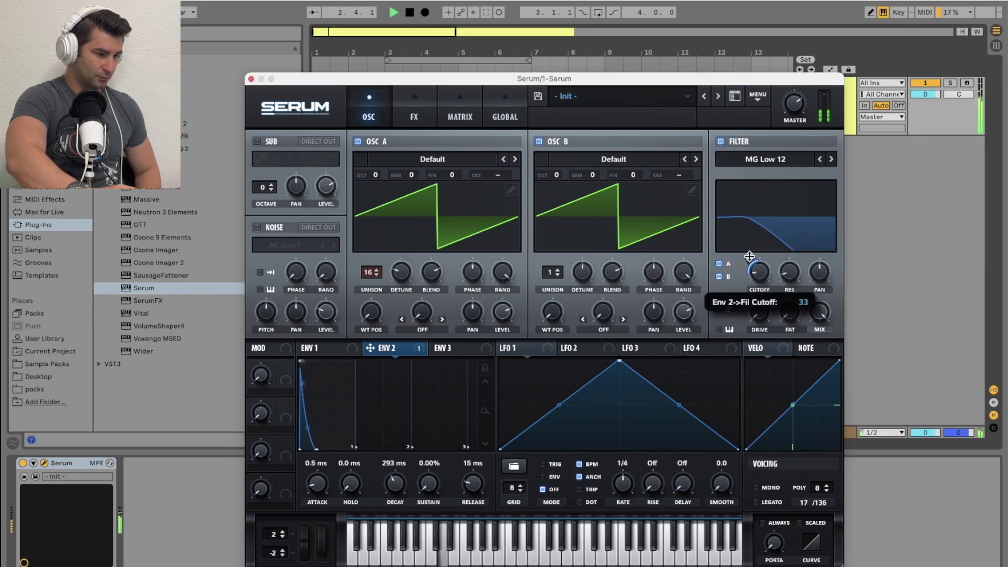
left_click_drag(751, 246, 753, 239)
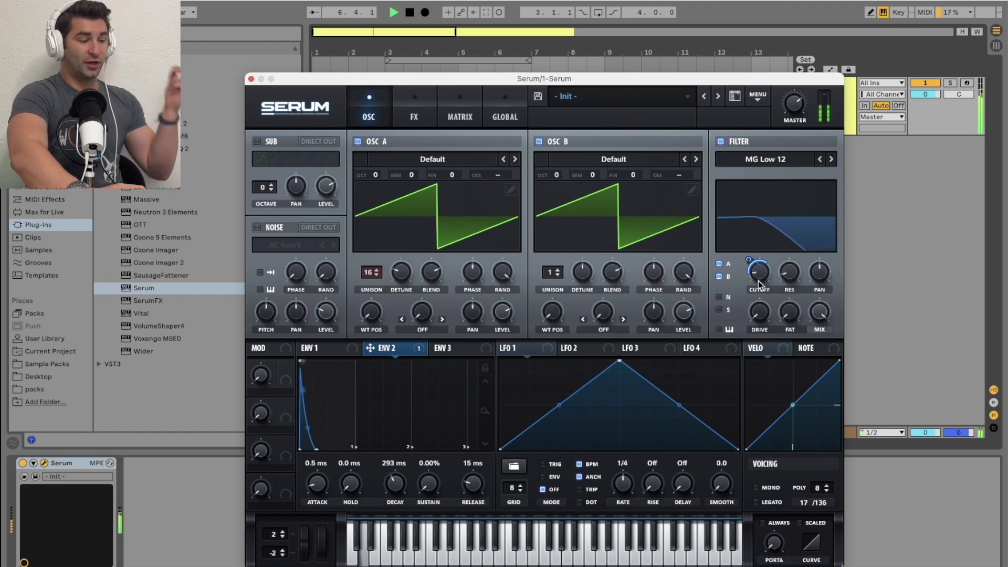
left_click_drag(757, 278, 749, 245)
key("space")
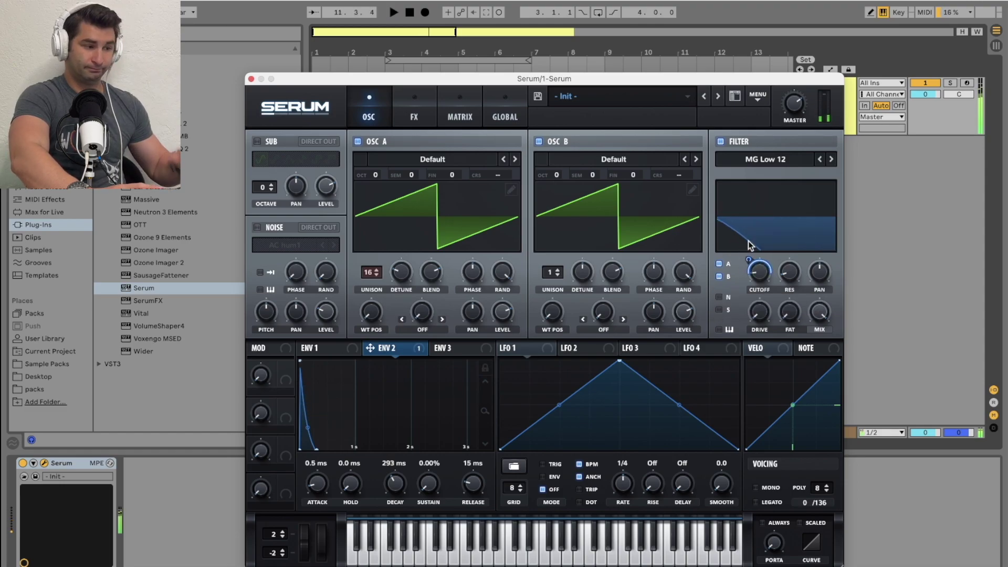
Step: Add EQ Eight after Serum and change its first band to a low-cut filter during playback
left_click_drag(594, 82, 587, 79)
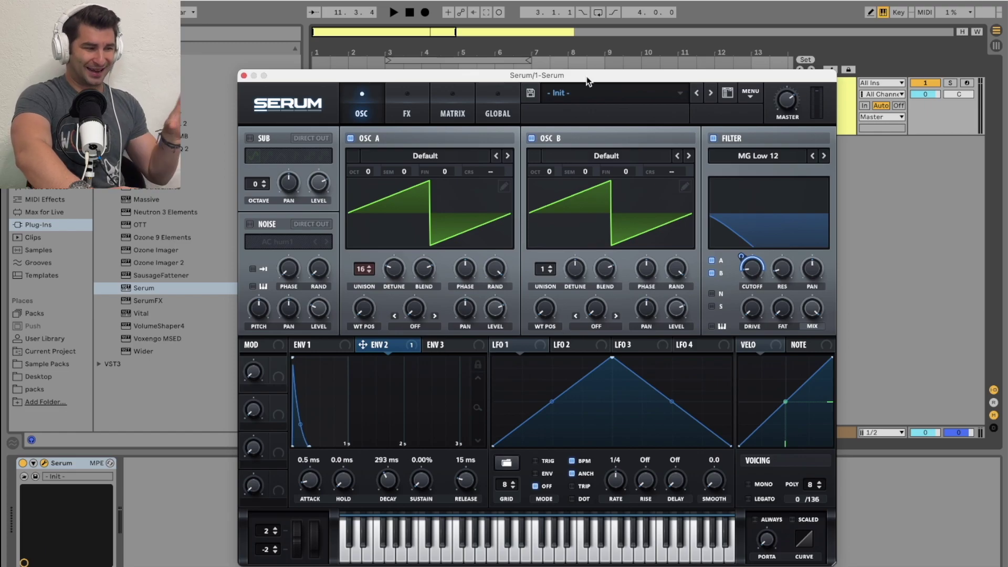
left_click(69, 187)
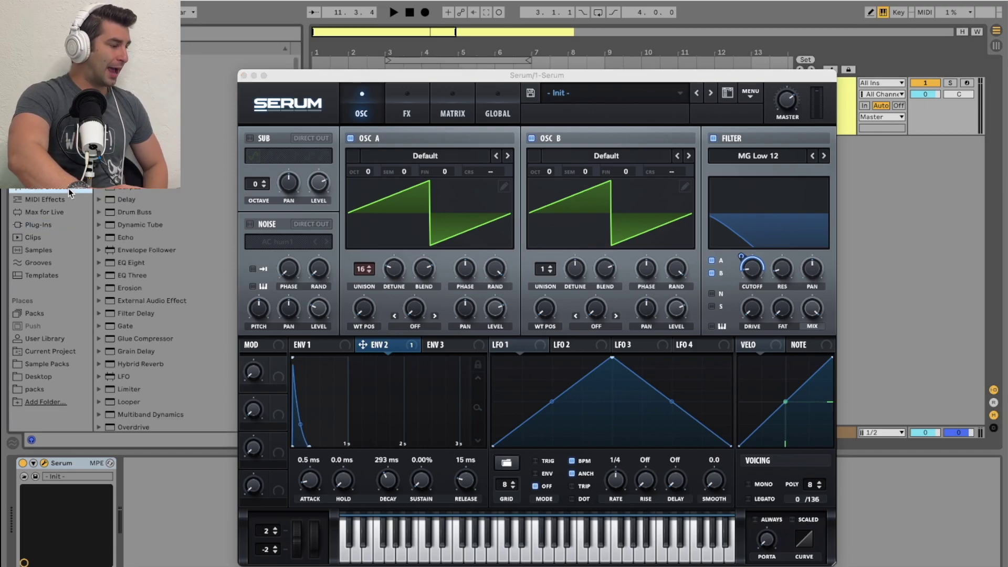
double_click(152, 263)
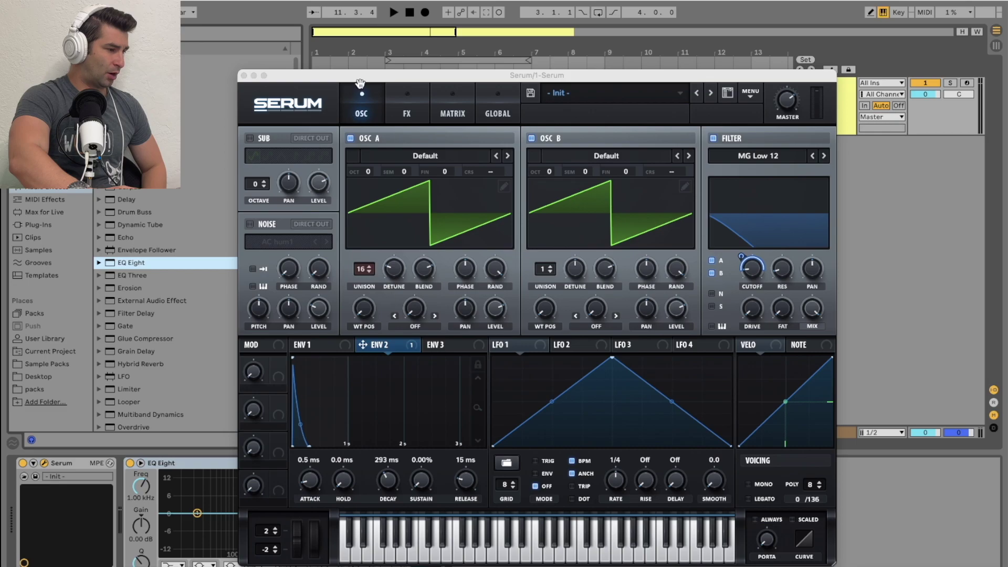
left_click_drag(360, 84, 583, 114)
left_click(394, 12)
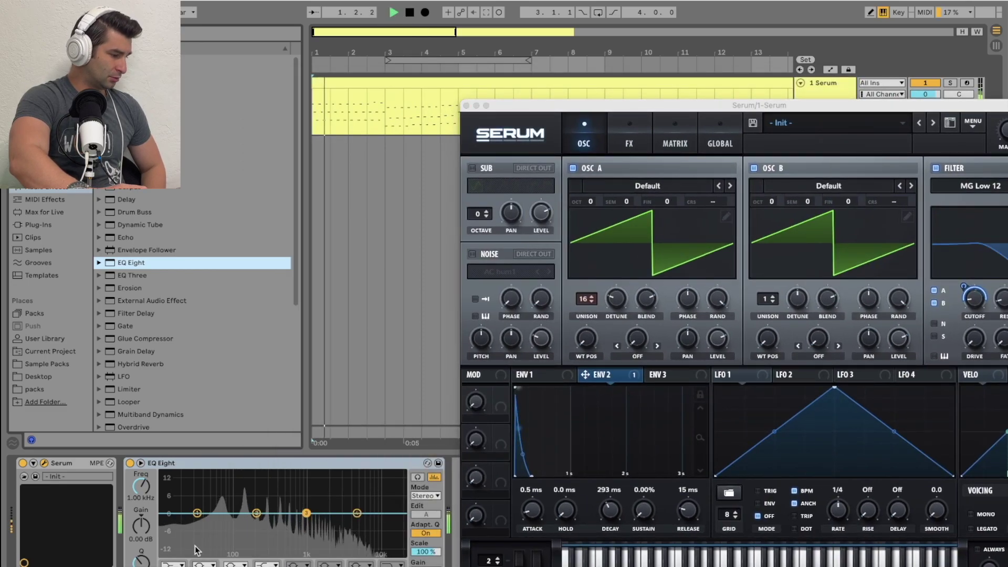
left_click(173, 564)
left_click(176, 491)
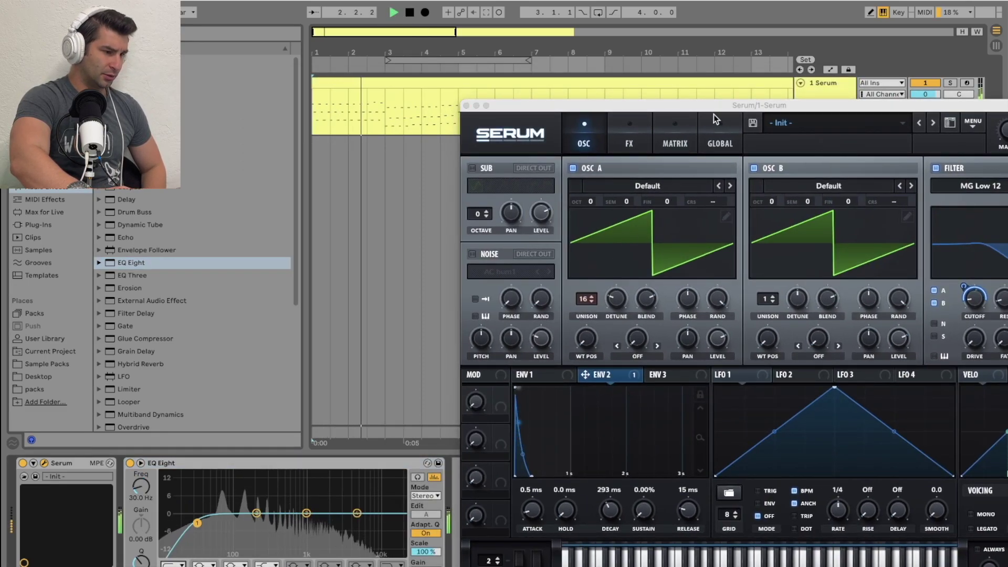
Step: Fine-tune Serum's filter envelope modulation and 50 Hz cutoff, and raise the EQ low cut to 35.2 Hz
left_click_drag(714, 107, 597, 34)
mouse_move(843, 240)
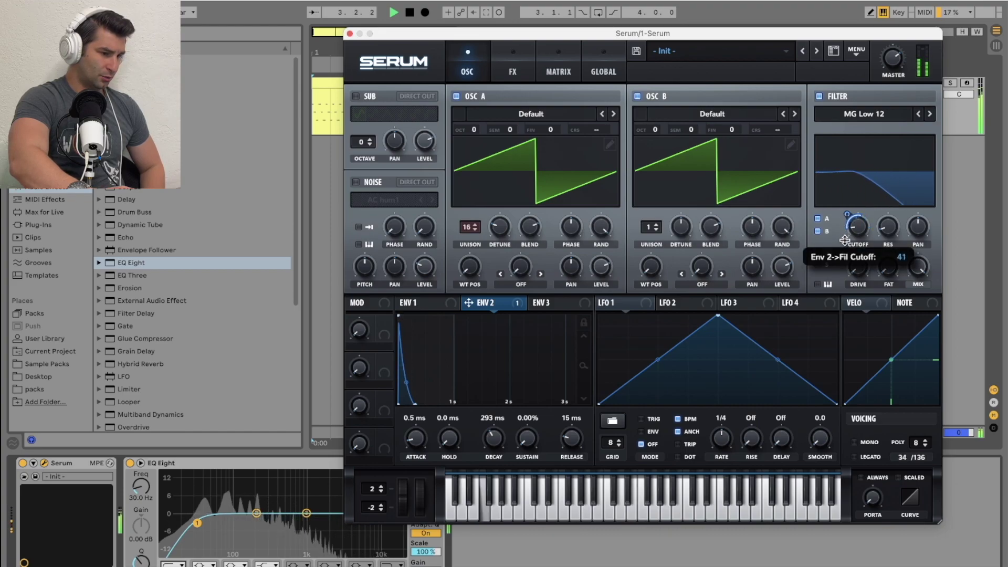
left_click(198, 523)
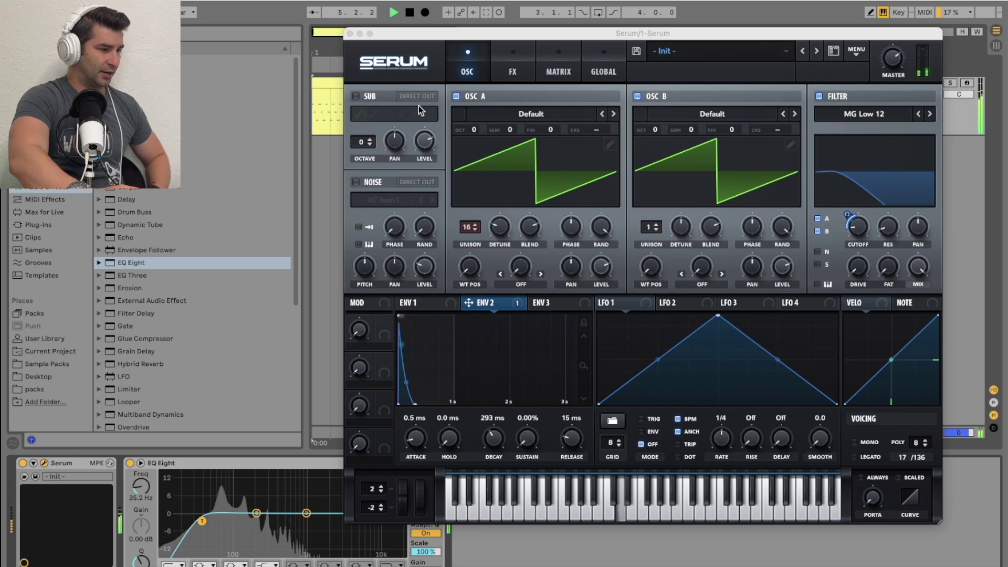
left_click(853, 215)
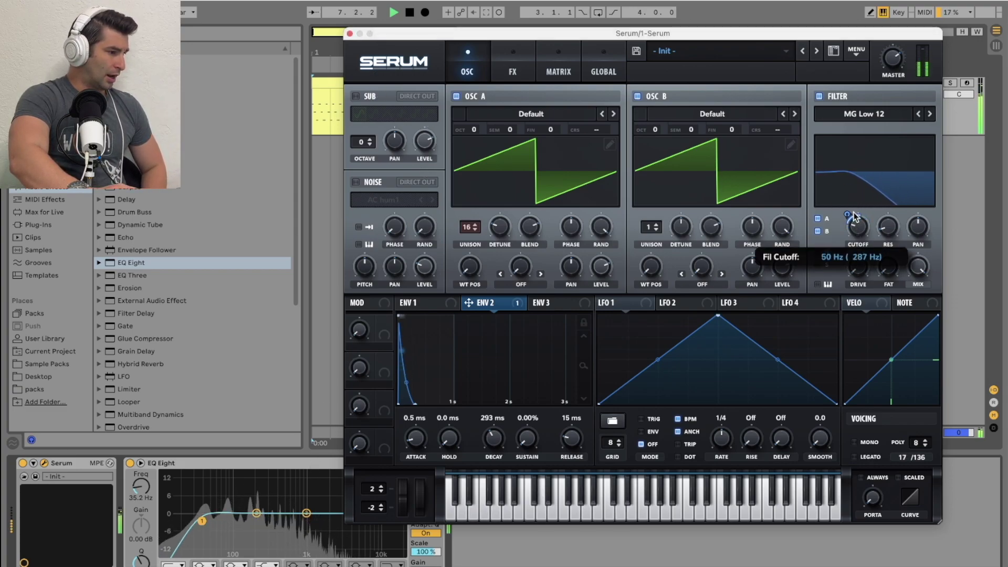
Step: Close the Serum window, add a Delay after EQ Eight in Fade mode, and reduce its dry/wet mix
left_click(349, 34)
double_click(140, 200)
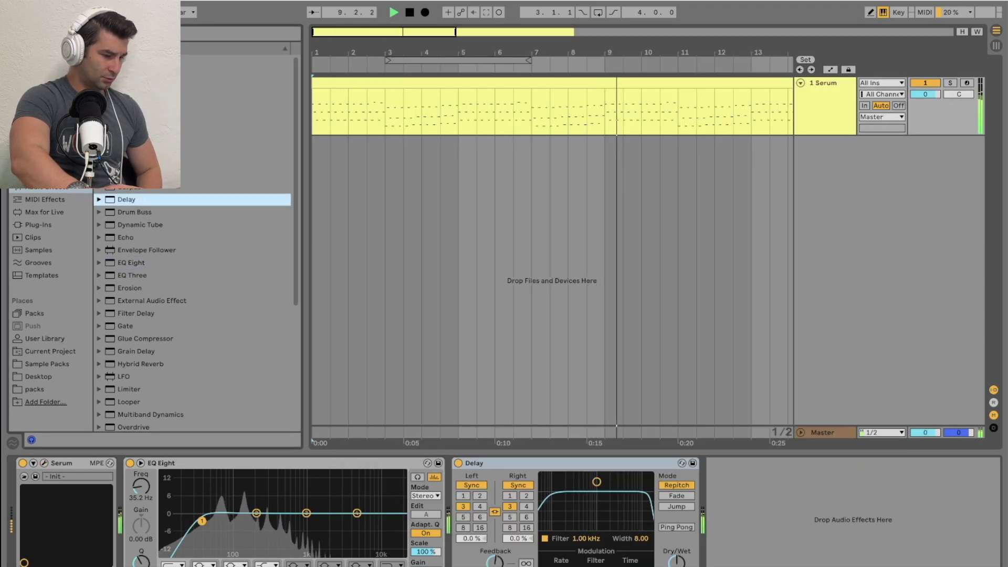
left_click(675, 495)
left_click_drag(676, 560, 676, 566)
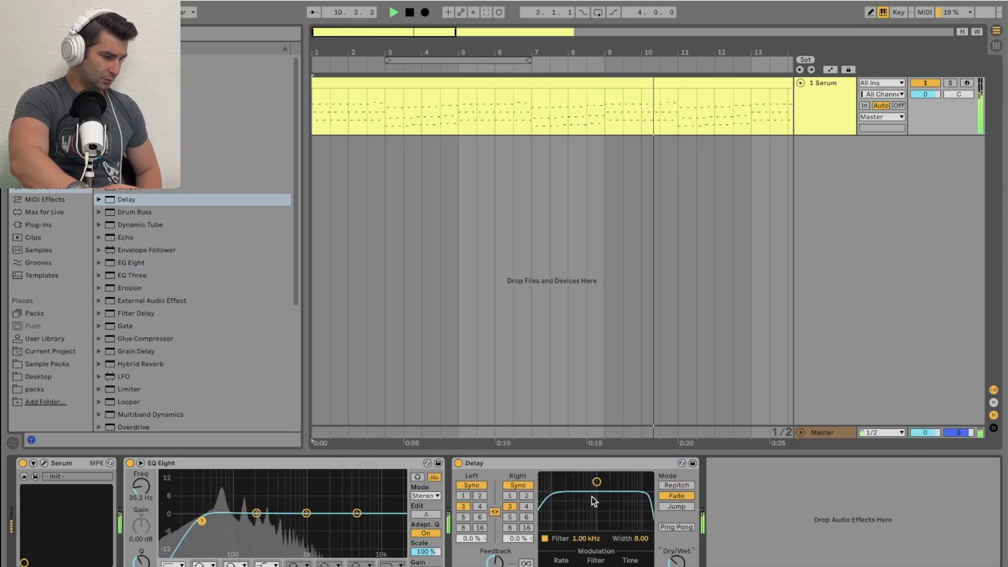
Step: Shift the Delay's filter to 2.50 kHz and readjust Serum's filter cutoff and envelope 2 modulation amount during playback
left_click_drag(596, 482, 613, 490)
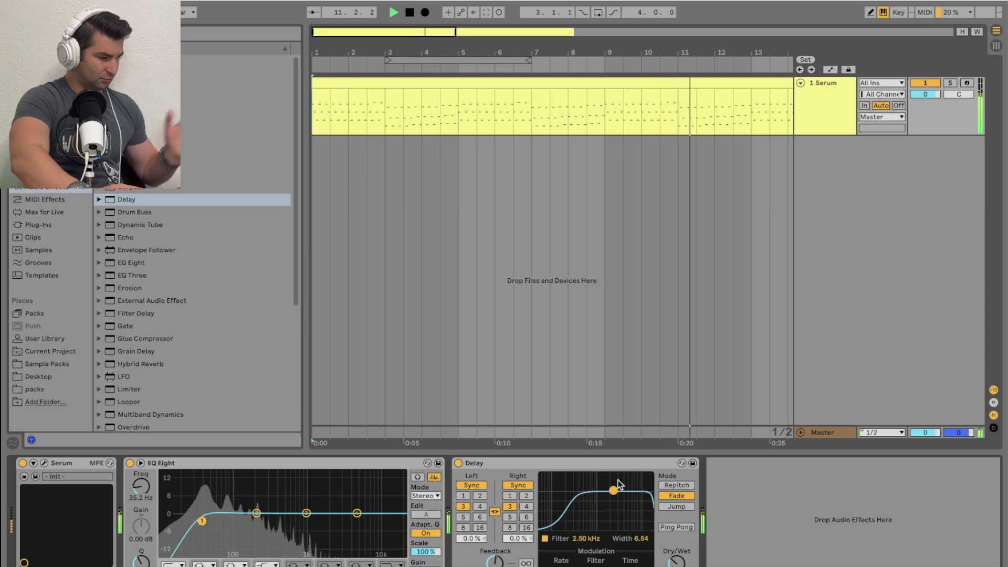
left_click(45, 463)
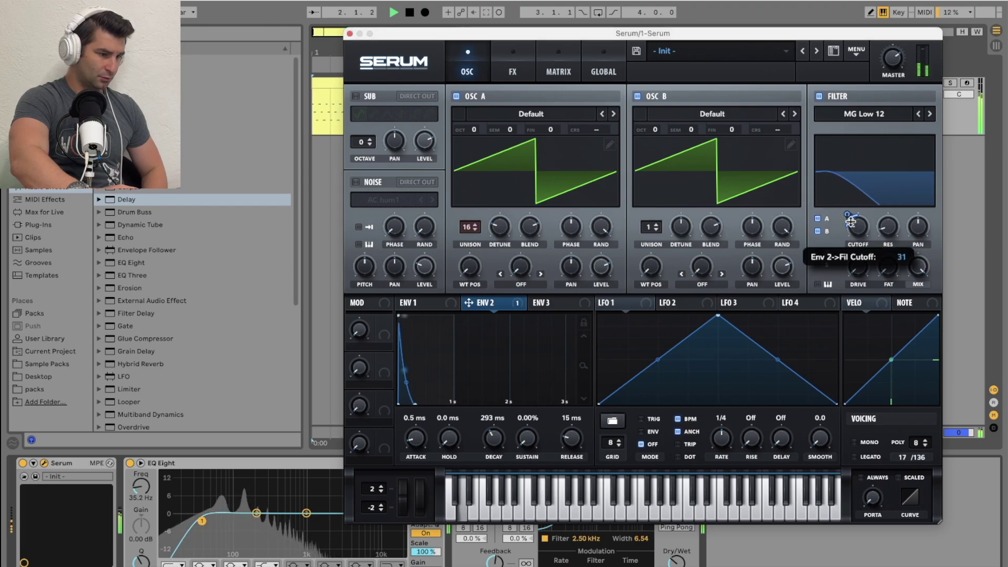
left_click_drag(855, 230, 848, 221)
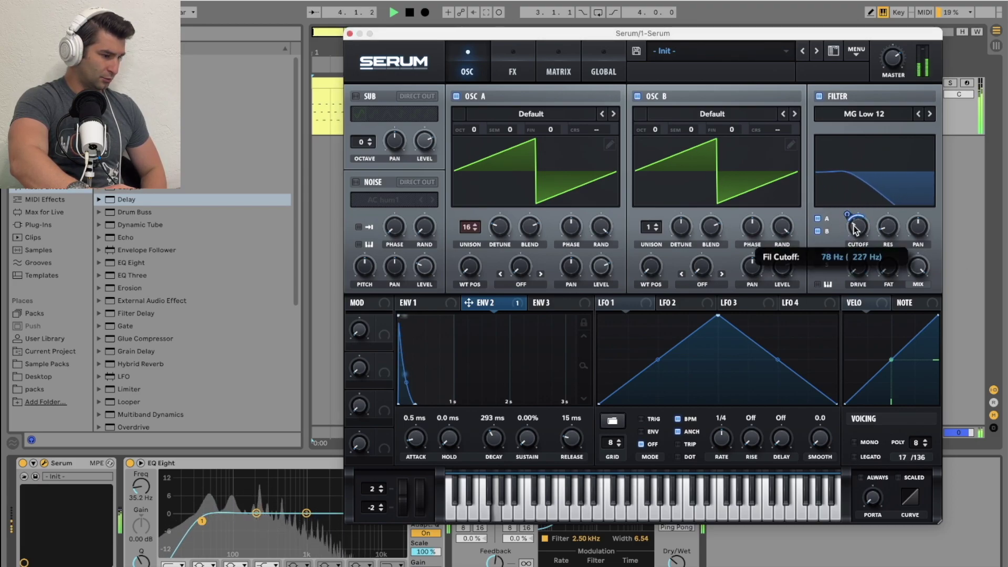
left_click(350, 34)
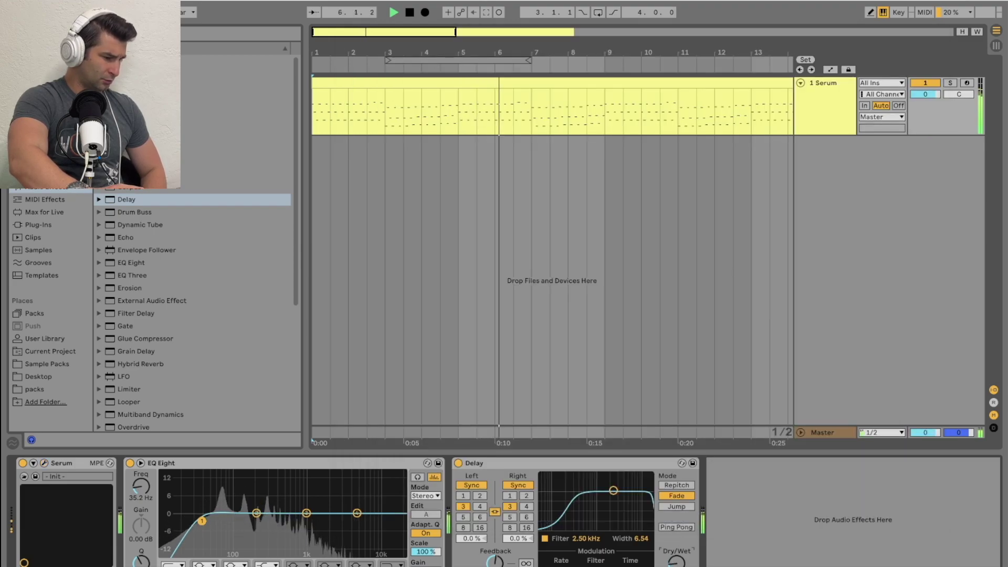
Step: Set the Delay's filter to 3.47 kHz with a width of 5.98, try Ping Pong briefly, and stop playback
left_click_drag(613, 490, 618, 494)
left_click(667, 526)
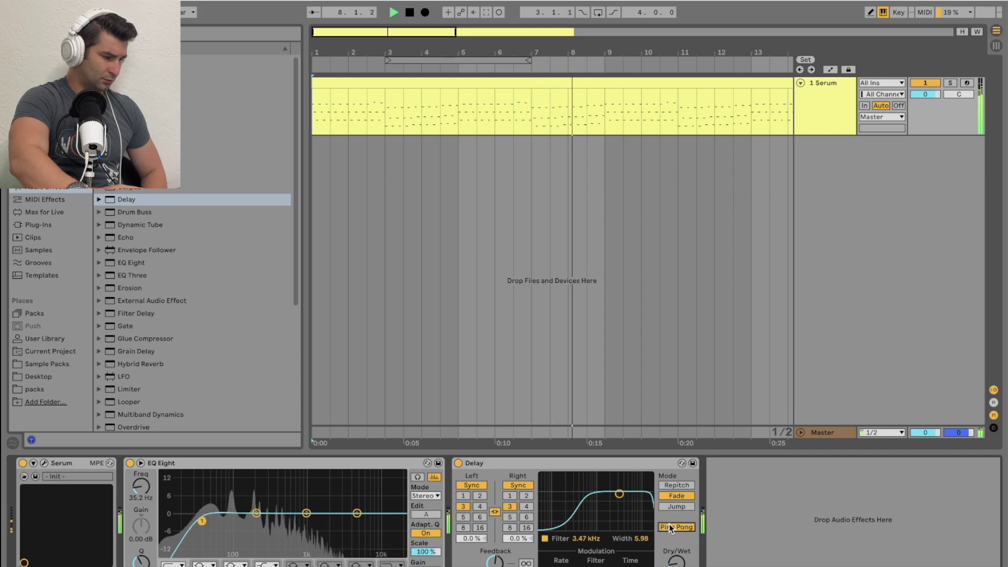
left_click(669, 527)
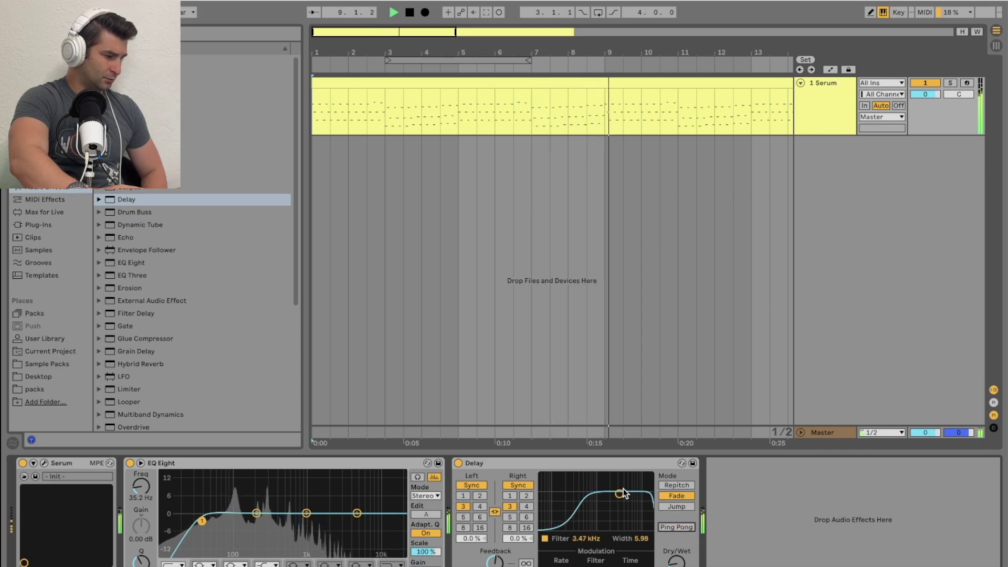
key("space")
Step: Add Reverb after Delay and, during playback, set its input filter to a 1.06 kHz low cut and the diffusion high filter to 1.69 kHz
scroll(165, 323, "down", 5)
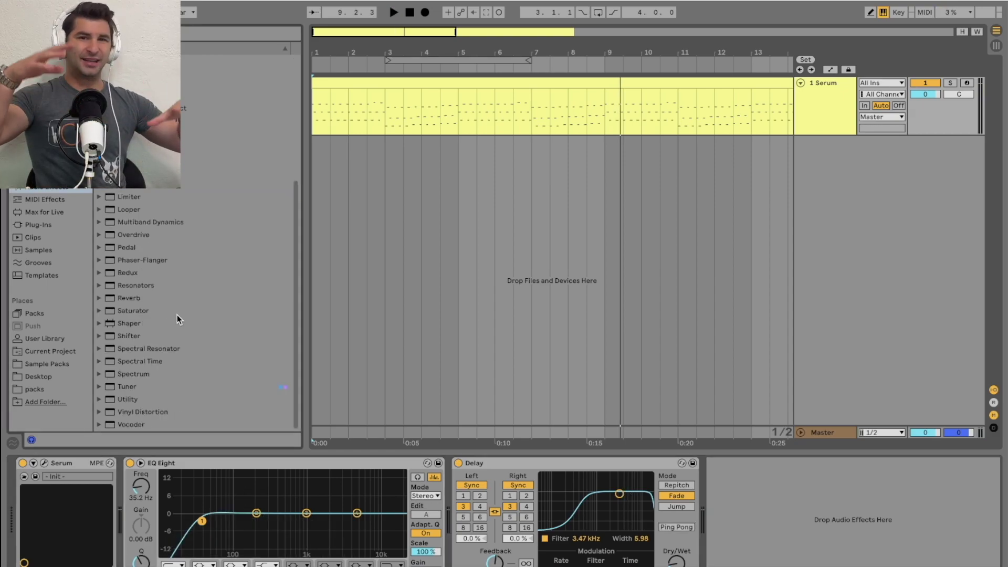
double_click(144, 297)
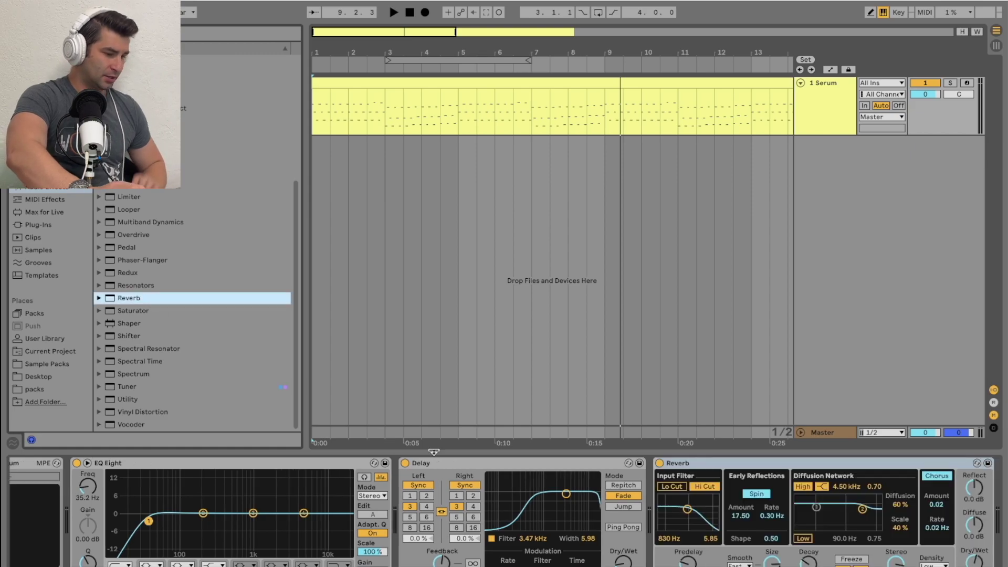
key("space")
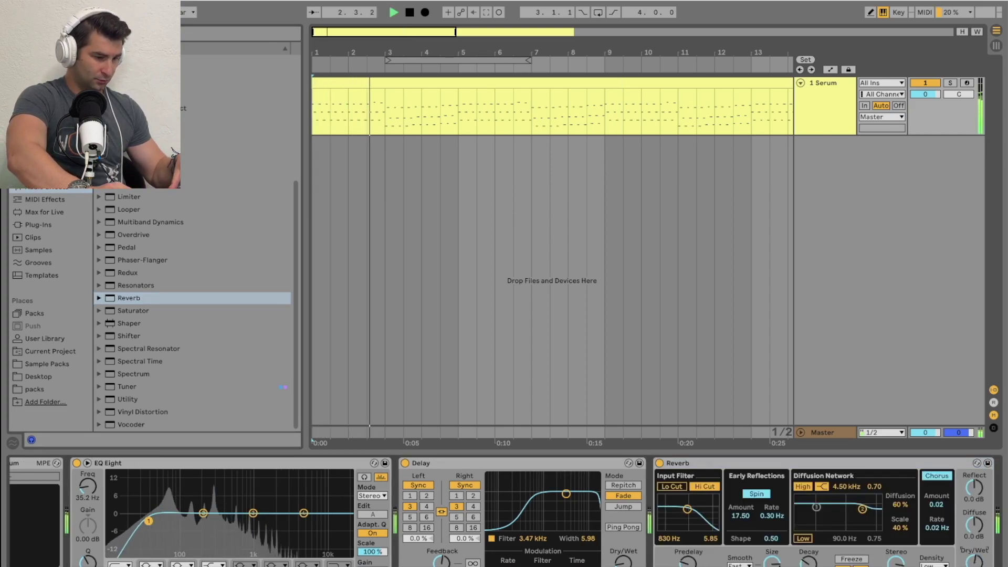
left_click(672, 486)
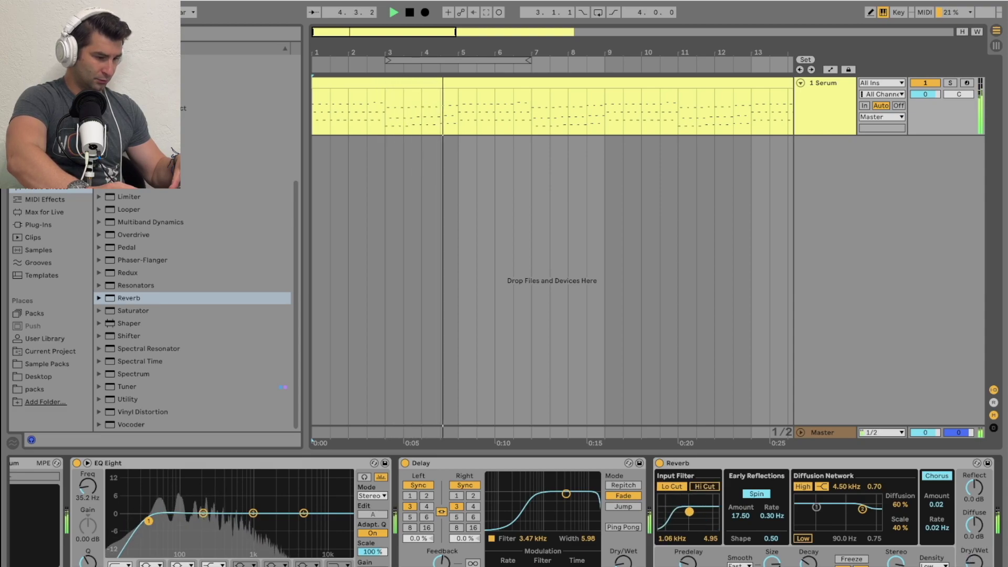
left_click_drag(862, 509, 851, 521)
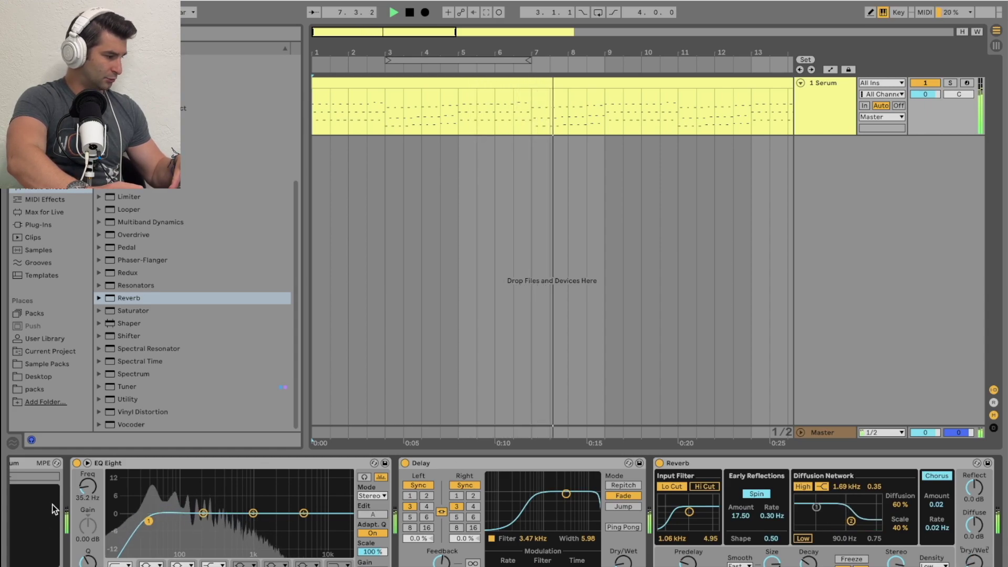
Step: Readjust Serum's filter cutoff and its envelope 2 modulation by ear, stop playback, and close the Serum window
scroll(70, 476, "left", 2)
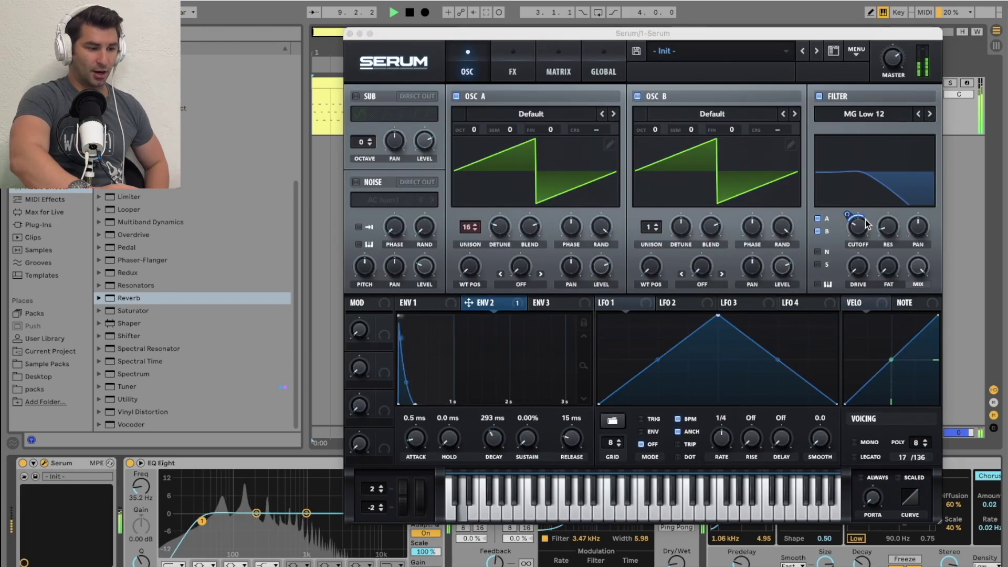
mouse_move(858, 231)
left_mouse_down()
mouse_move(858, 209)
mouse_move(859, 229)
left_mouse_up()
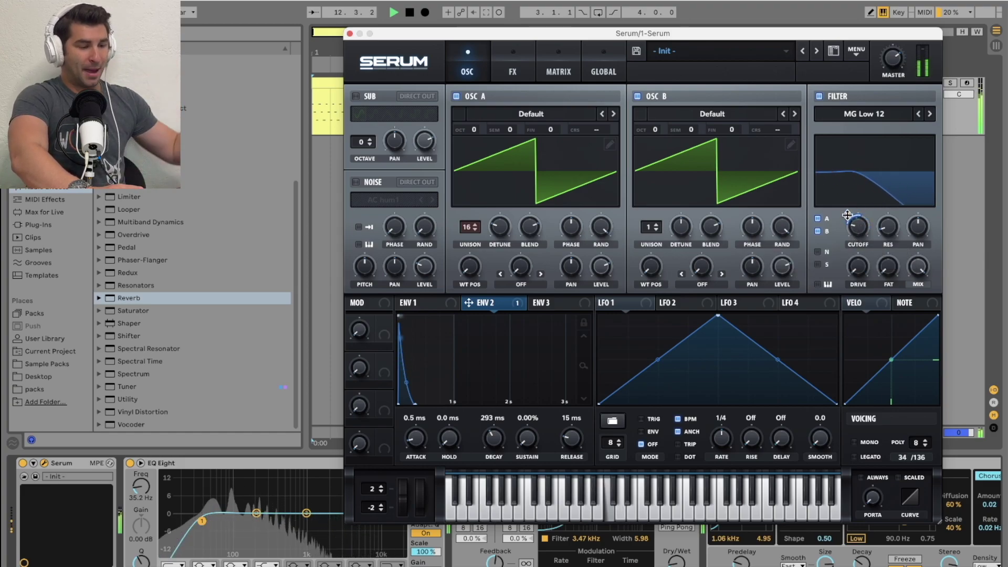
mouse_move(847, 215)
left_mouse_down()
mouse_move(849, 184)
mouse_move(849, 215)
left_mouse_up()
key("space")
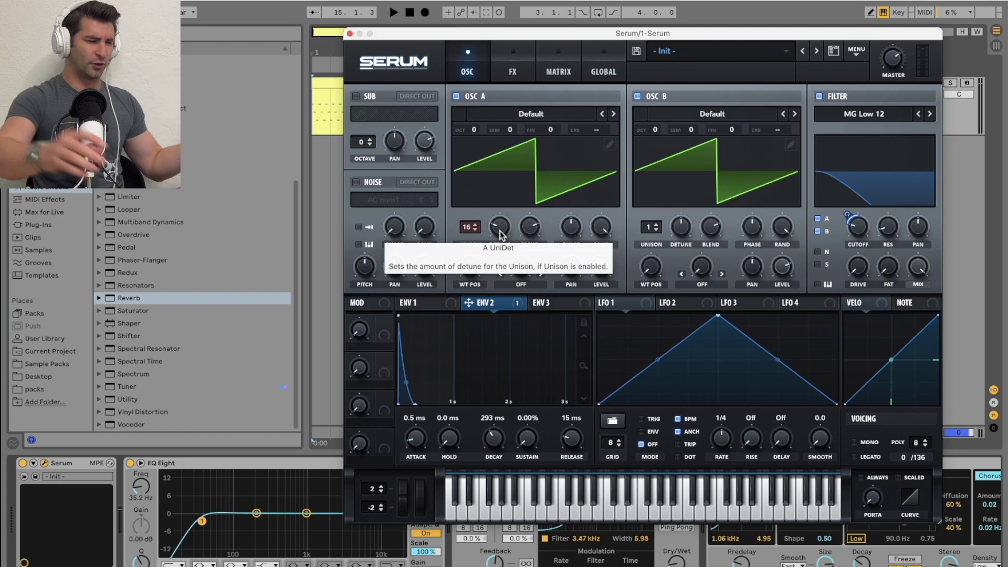
left_click(350, 33)
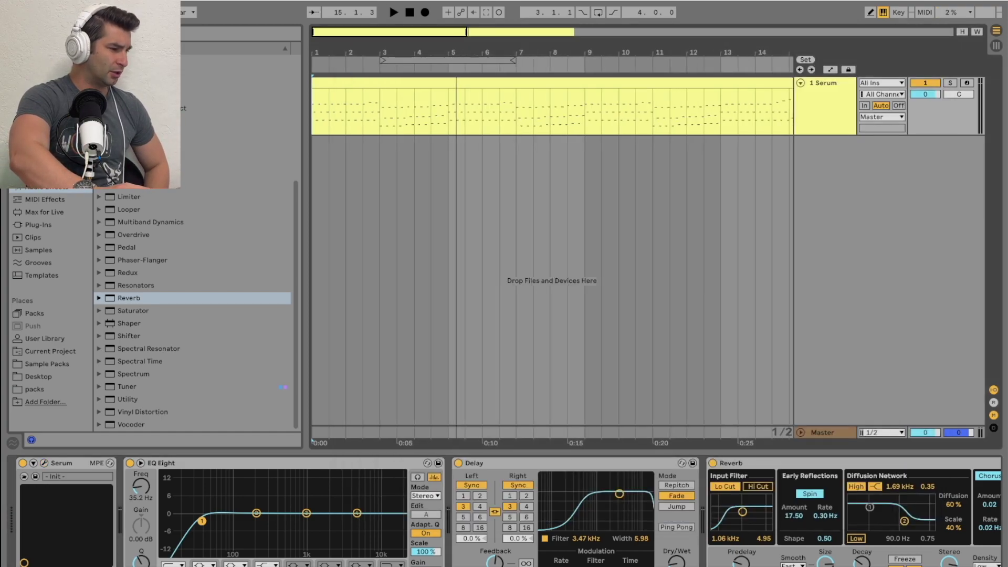
Step: Play the arrangement from bar 21, near the end of the Serum clip
left_click_drag(724, 49, 611, 125)
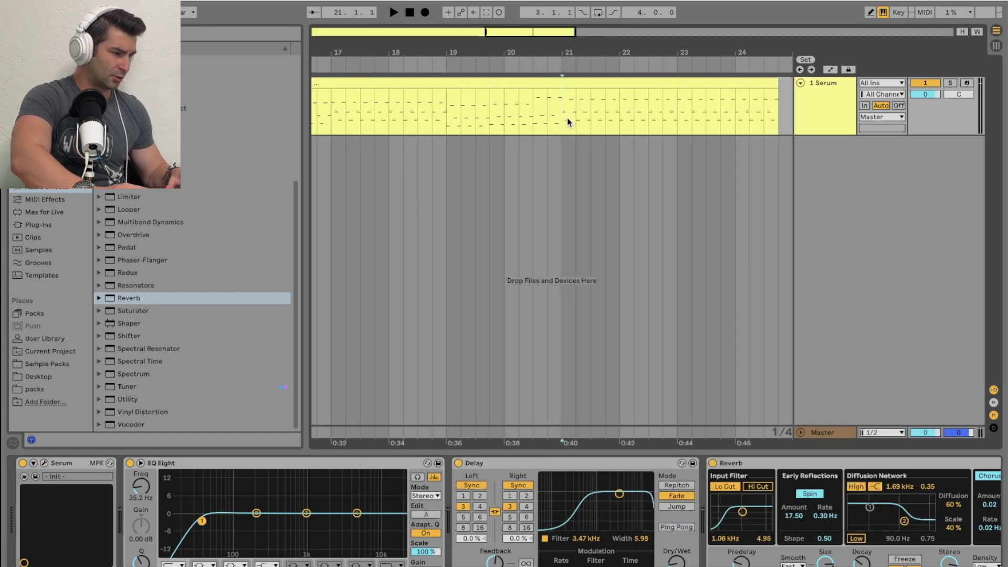
key("space")
left_click_drag(650, 45, 590, 29)
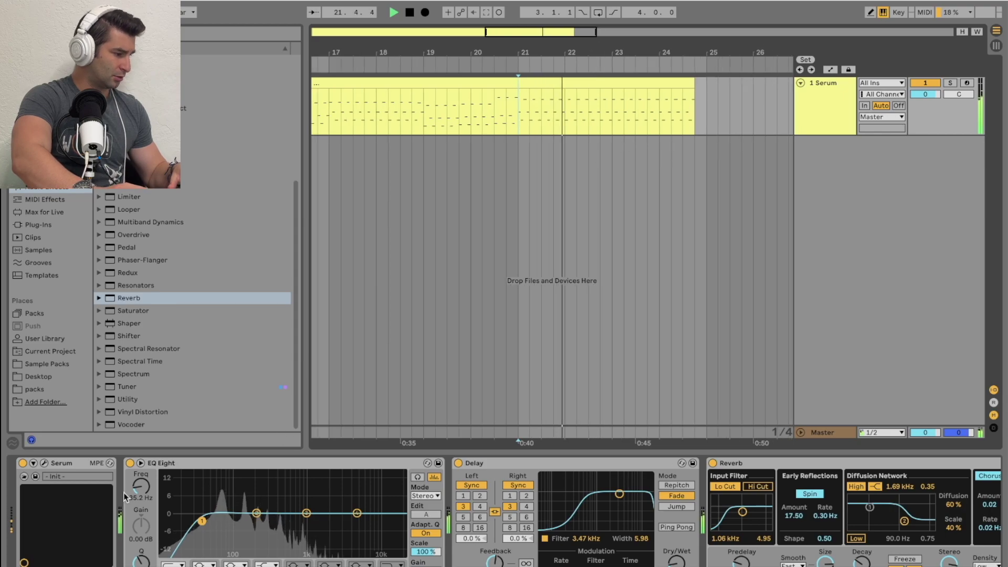
Step: Stop playback and add the unison detune controls of oscillators A and B to the Serum device's configured parameters
left_click(33, 463)
key("space")
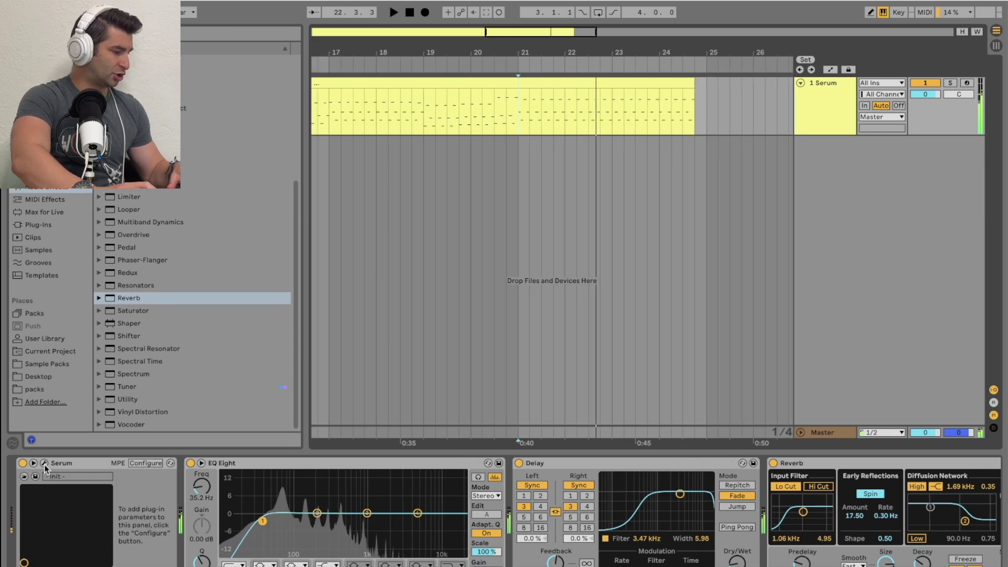
left_click(144, 463)
left_click(500, 226)
left_click(681, 227)
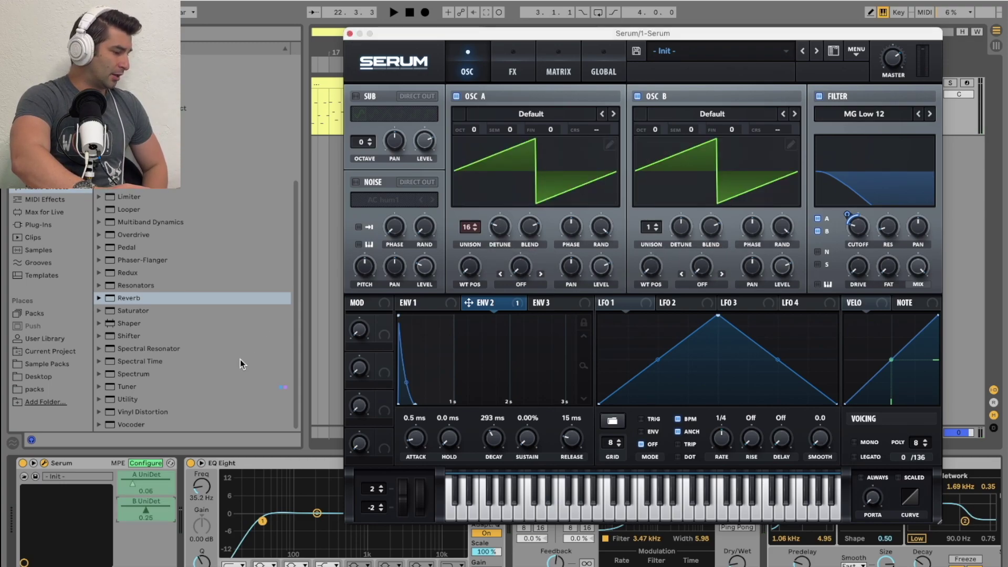
left_click(350, 34)
left_click(154, 462)
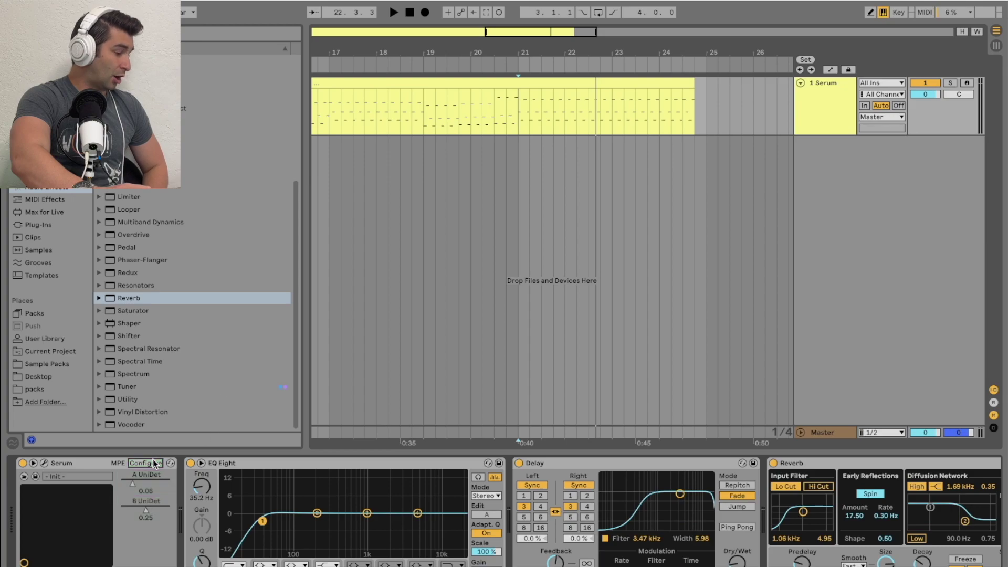
Step: Show the automation for Serum's A UniDet and draw a ramp from bar 21 up to the maximum at the clip's end
right_click(141, 484)
left_click(173, 489)
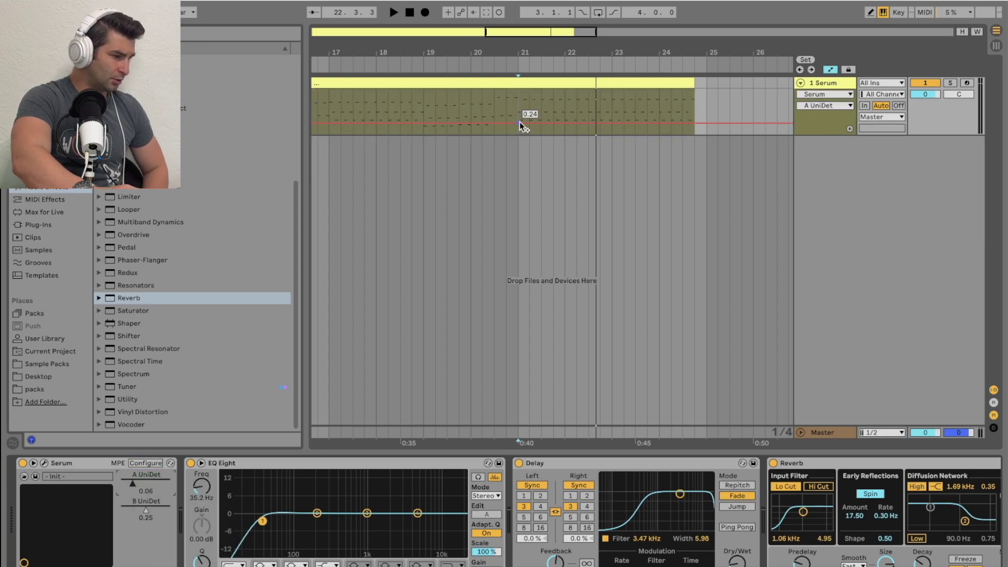
left_click_drag(526, 54, 512, 116)
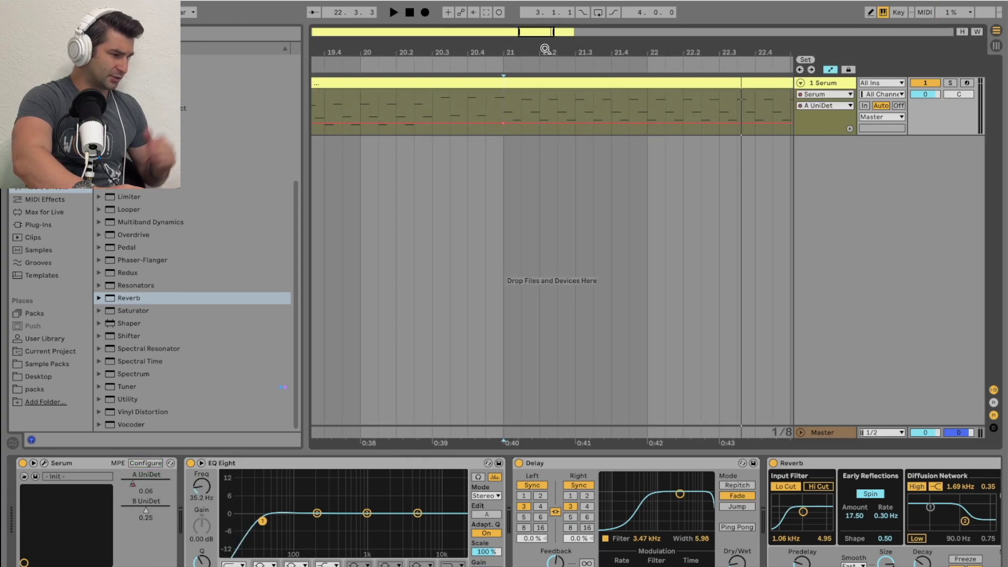
left_click_drag(565, 48, 455, 13)
left_click_drag(638, 122, 639, 89)
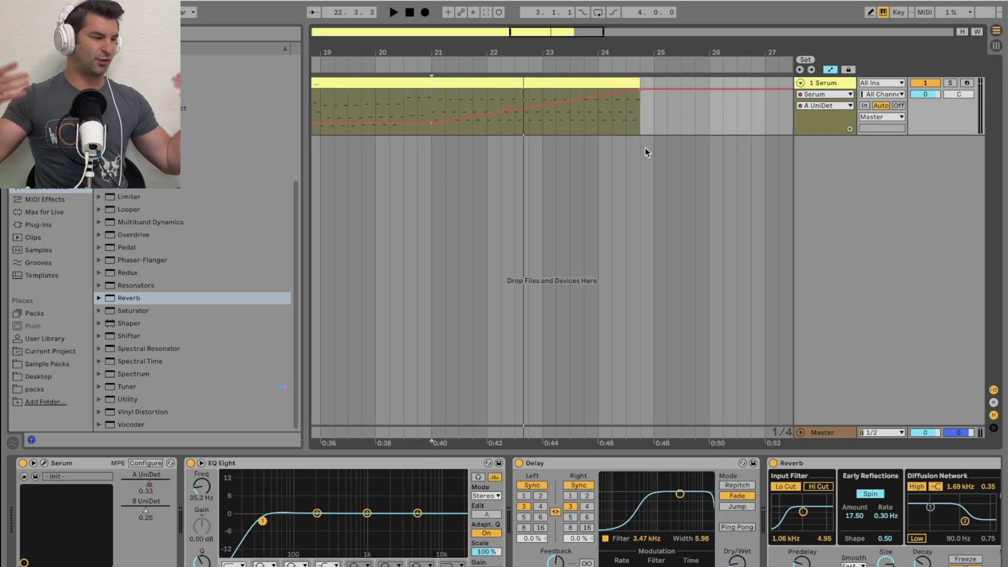
Step: Audition the detune automation from bar 21 while trying the filter cutoff in Serum, and stop playback
key("space")
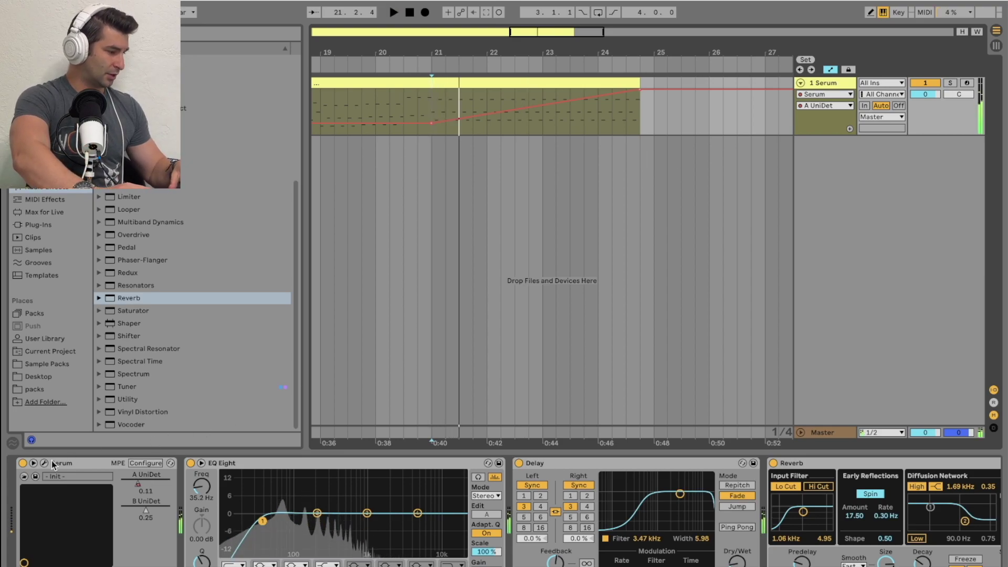
left_click(44, 463)
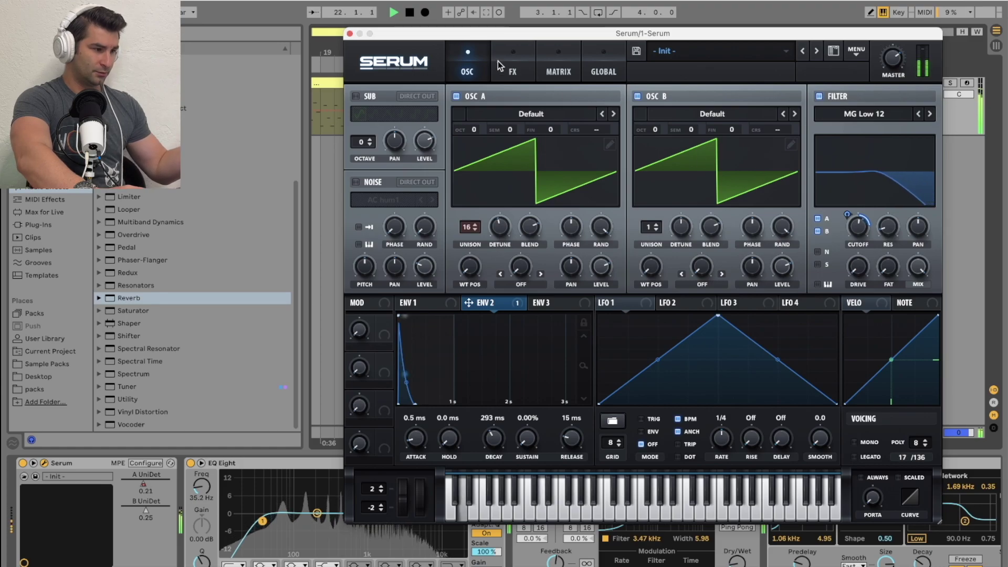
left_click(350, 33)
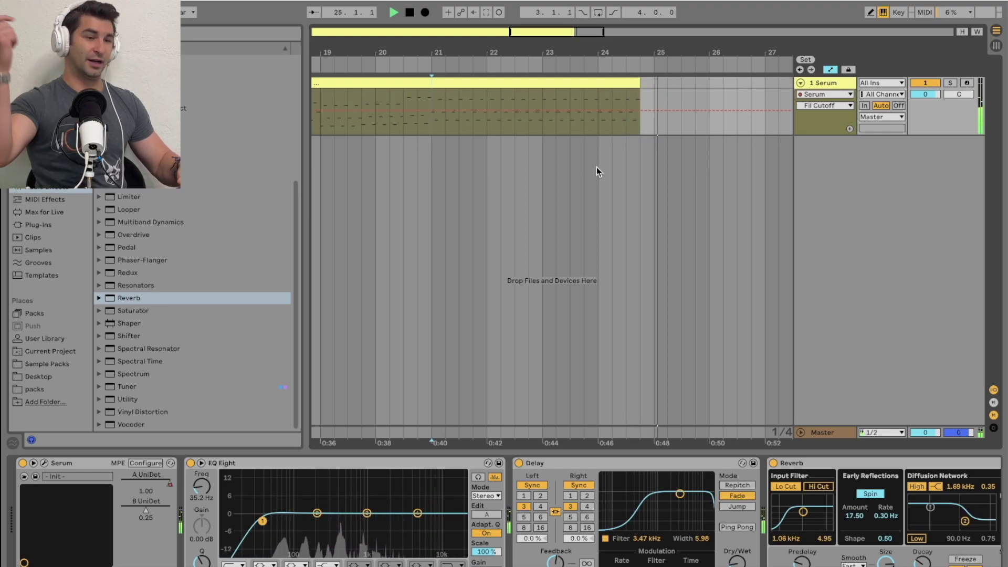
key("super+alt+p")
key("space")
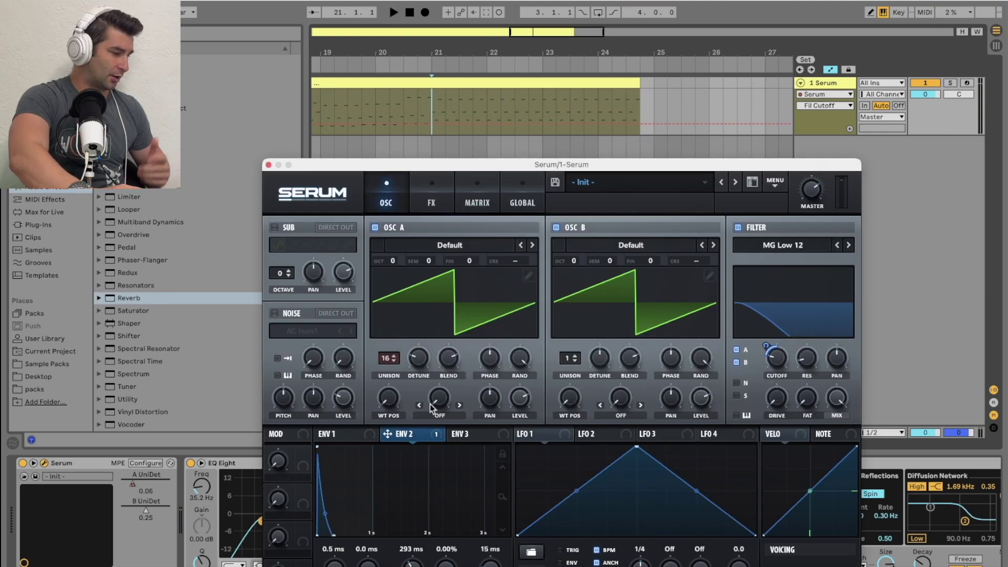
Step: Add Fil Cutoff to Serum's configured parameters with its automation shown, and increase envelope 2's modulation of the cutoff
left_click(140, 462)
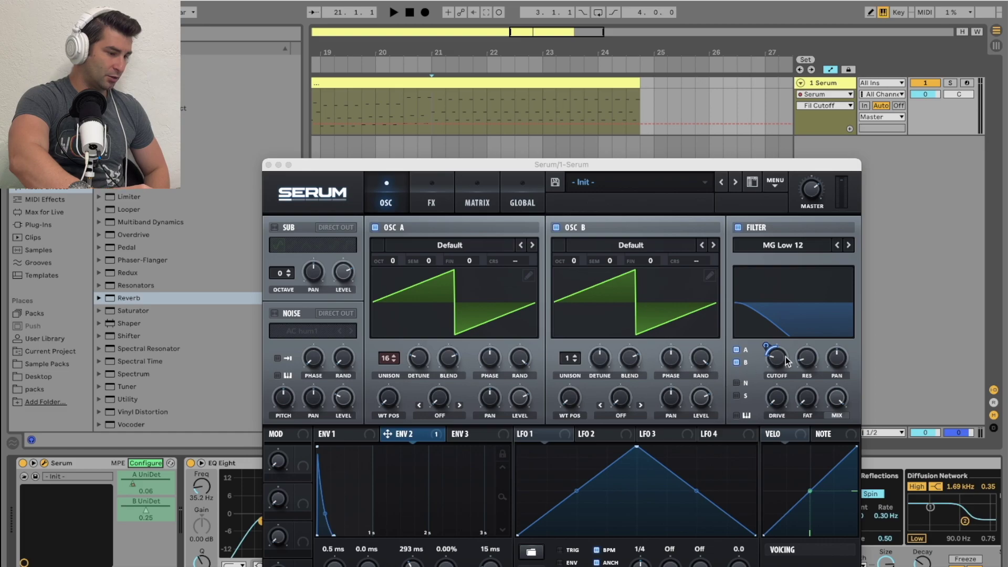
left_click(787, 361)
left_click(144, 463)
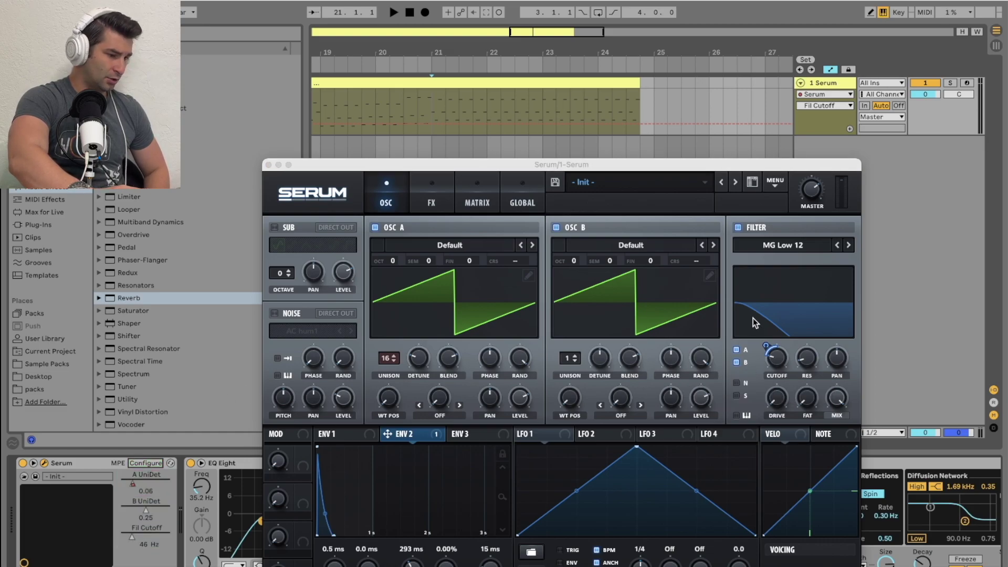
left_click(766, 347)
right_click(140, 535)
left_click(414, 230)
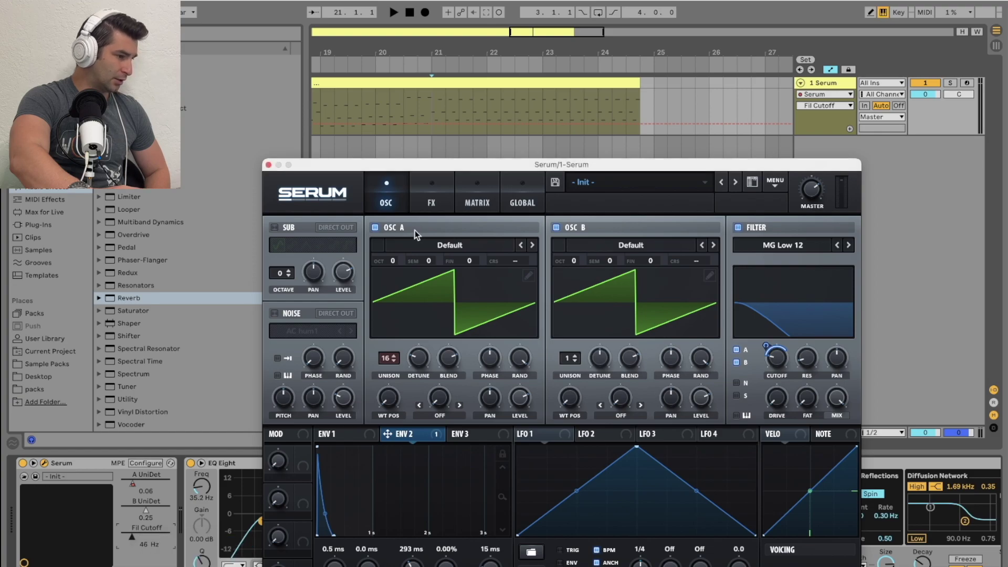
Step: Draw a Fil Cutoff automation ramp from about bar 22 up to 1.00 at the clip's end and play it from before bar 21
left_click(403, 112)
key("space")
left_click_drag(481, 122, 484, 116)
key("space")
left_click_drag(637, 115, 638, 89)
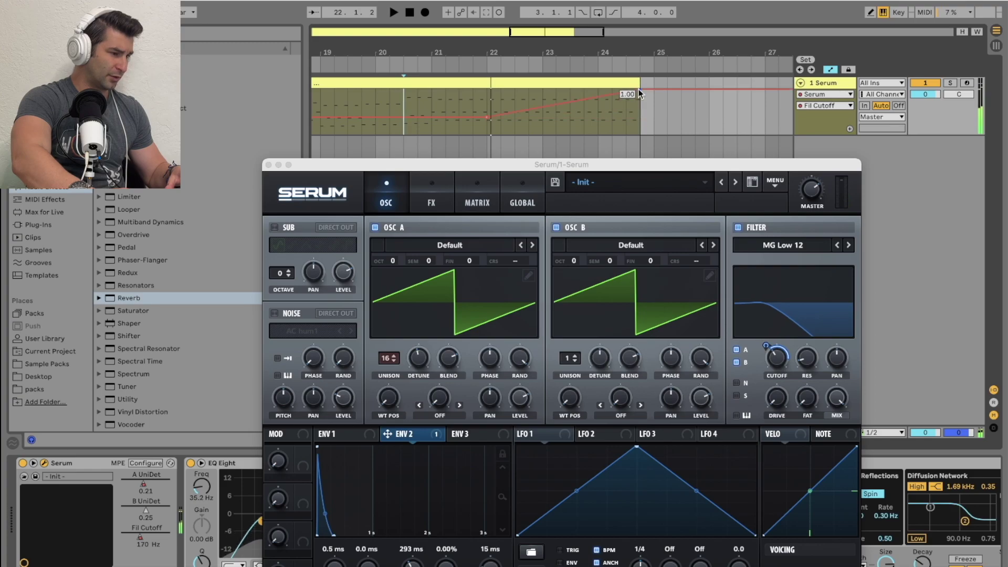
key("space")
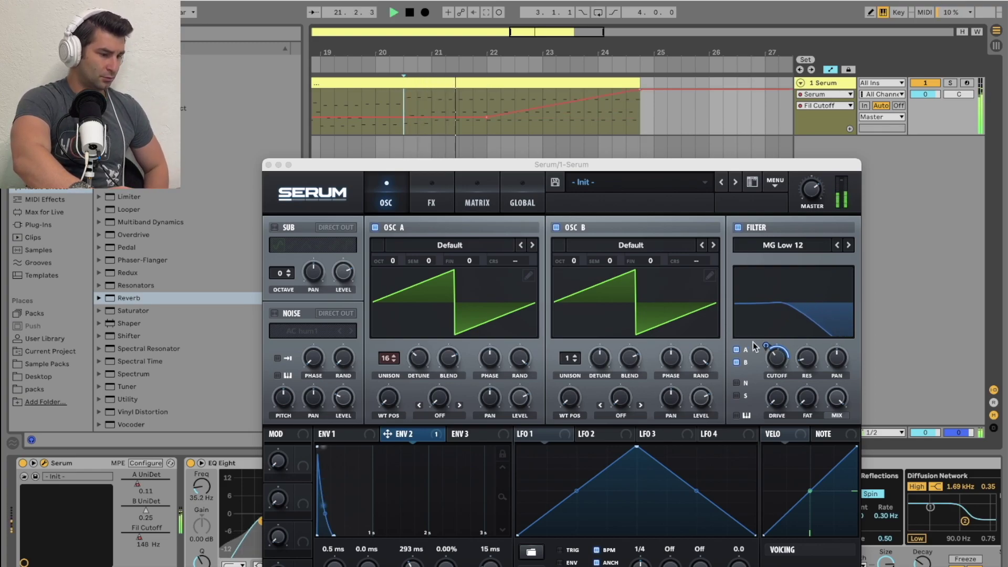